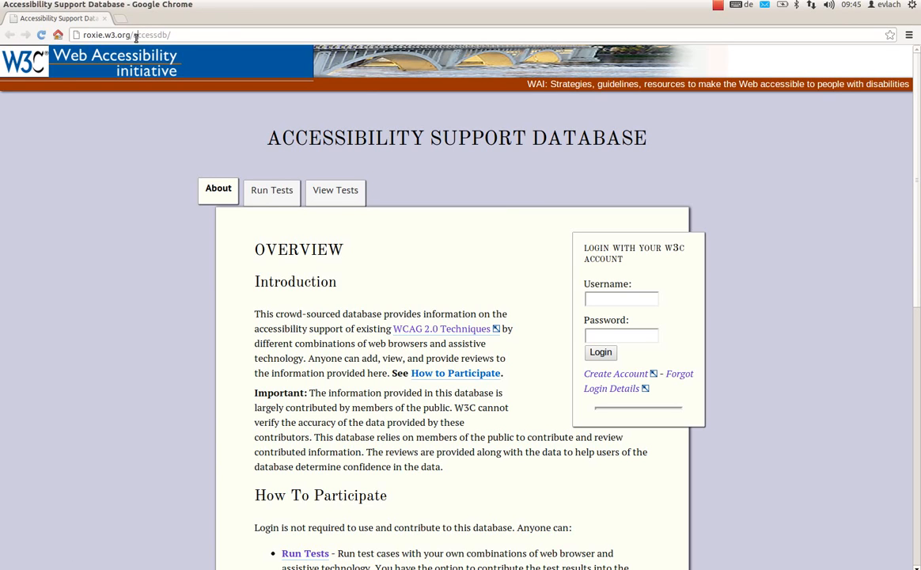
- Look over the Accessibility Support Database's web address and its overview page
{"action": "left_click_drag", "start_coordinate": [86, 35], "coordinate": [222, 35]}
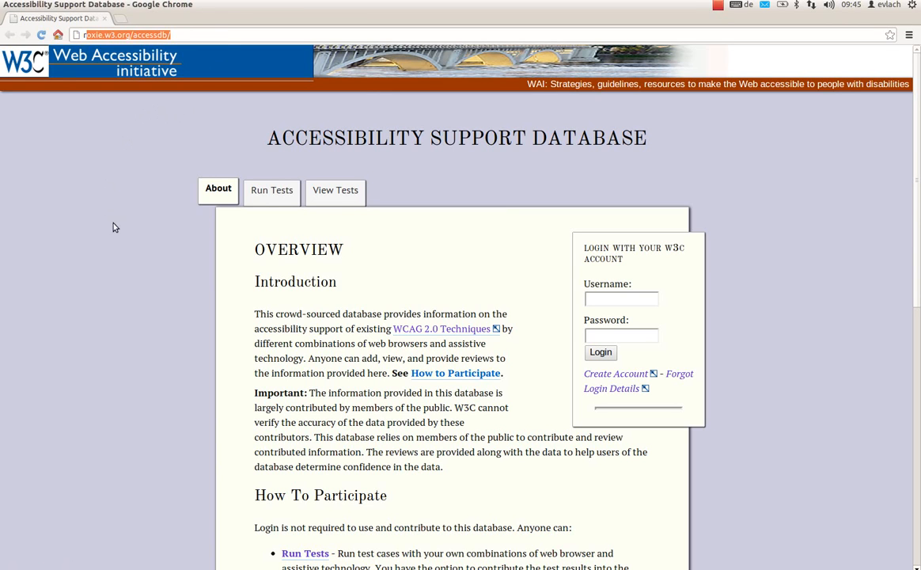
{"action": "left_click", "coordinate": [457, 218]}
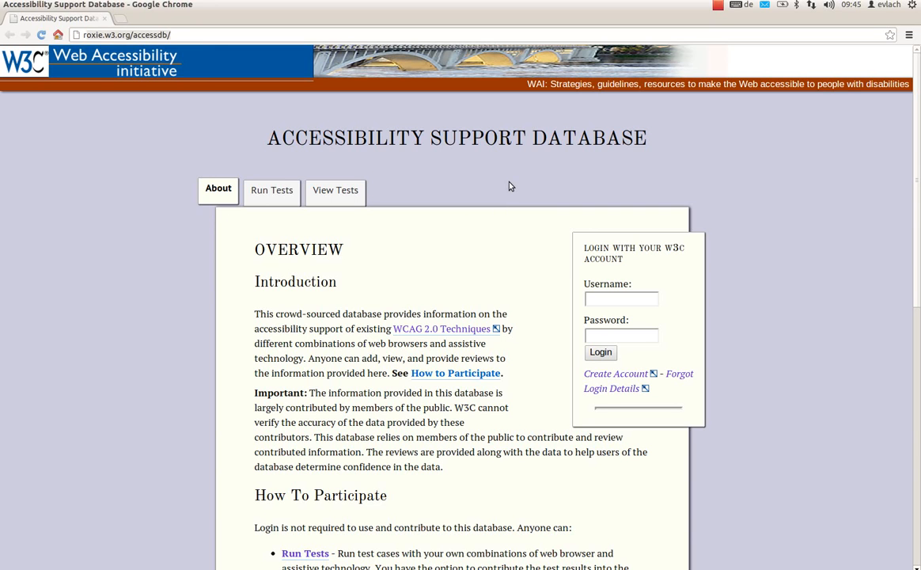
{"action": "scroll", "coordinate": [146, 198], "scroll_direction": "down", "scroll_amount": 1}
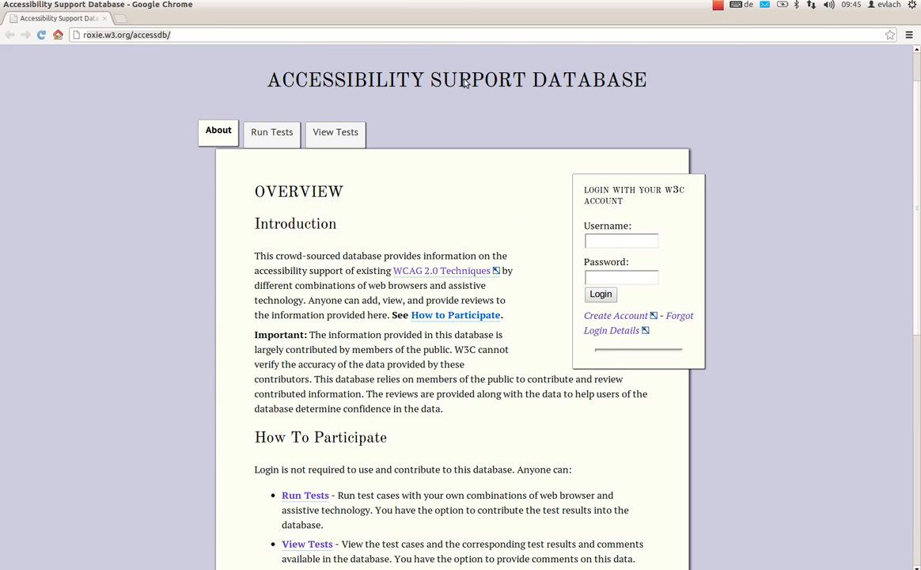
{"action": "scroll", "coordinate": [388, 262], "scroll_direction": "down", "scroll_amount": 2}
{"action": "scroll", "coordinate": [366, 249], "scroll_direction": "up", "scroll_amount": 3}
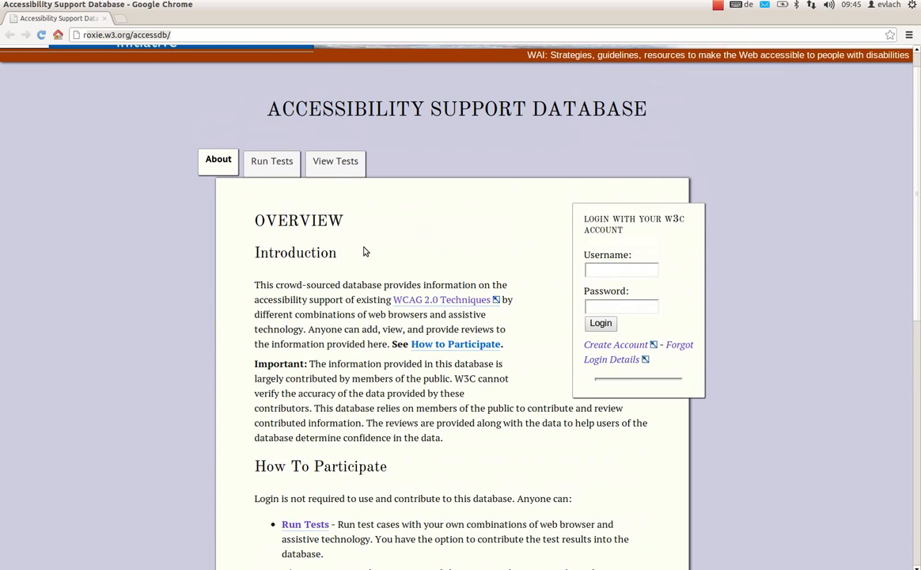
- Look at the test results section and open the test case selection for running tests
{"action": "left_click", "coordinate": [271, 164]}
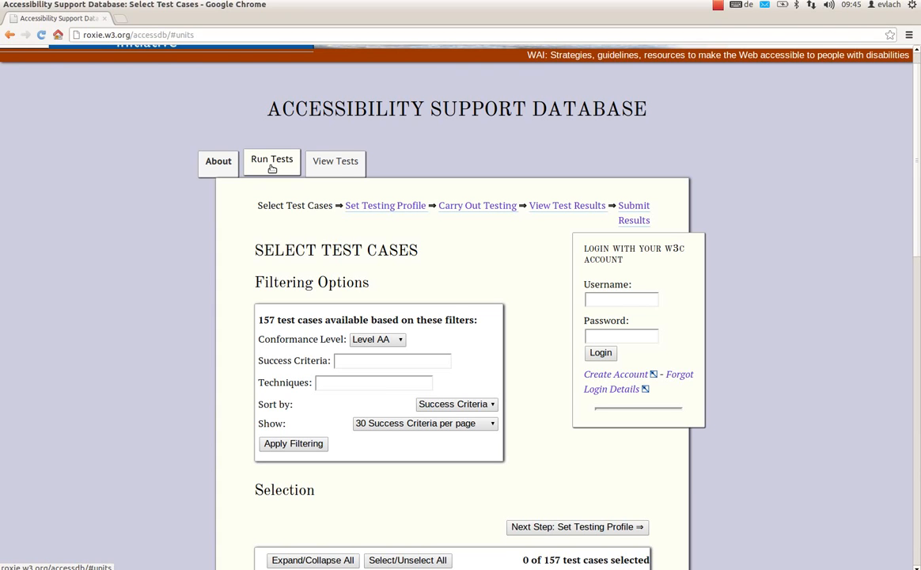
{"action": "left_click", "coordinate": [340, 167]}
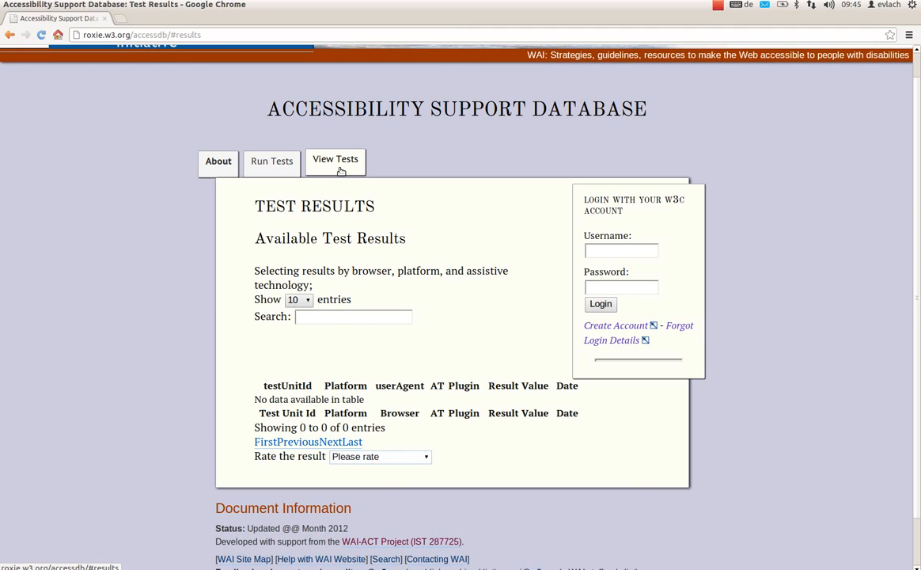
{"action": "left_click", "coordinate": [273, 164]}
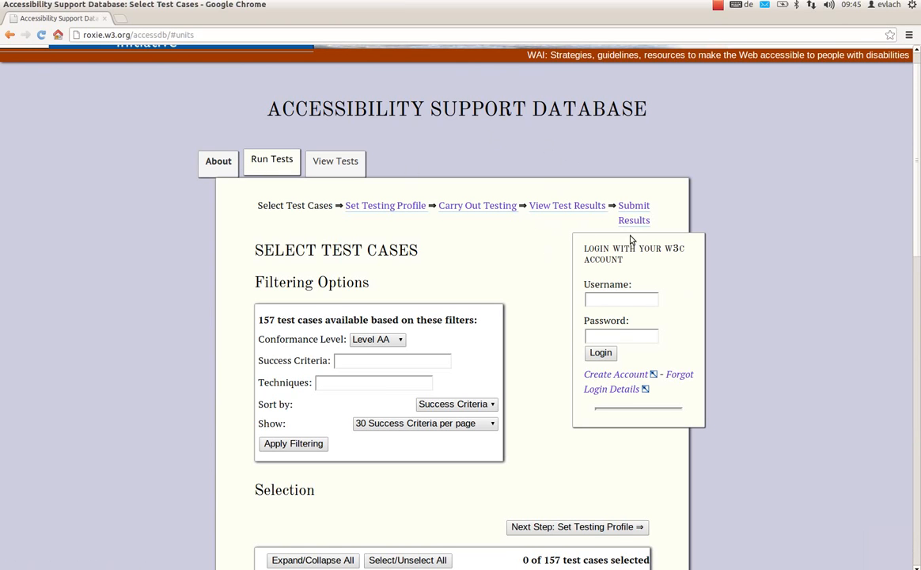
{"action": "left_click_drag", "start_coordinate": [588, 247], "coordinate": [642, 259]}
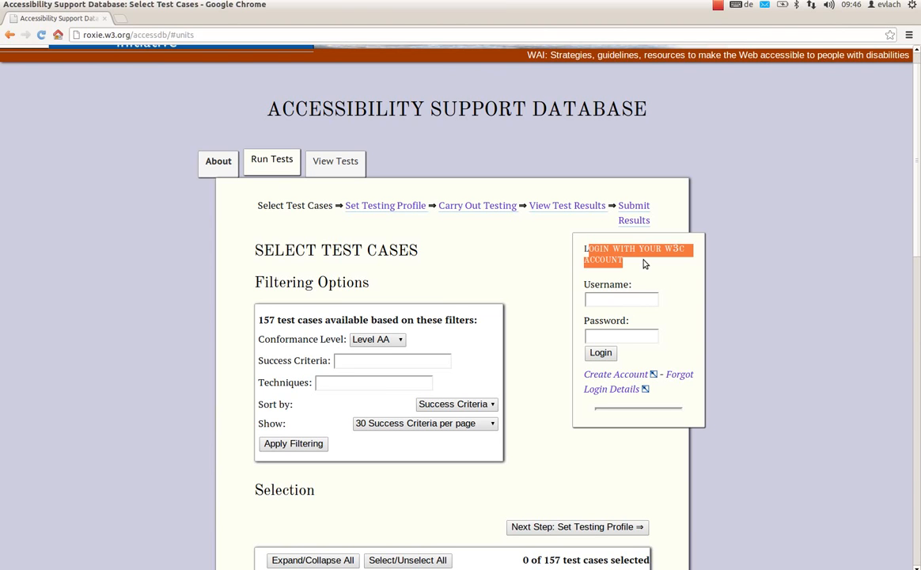
- Filter the available test cases by success criterion 1.3.1 Info and Relationships
{"action": "scroll", "coordinate": [453, 345], "scroll_direction": "down", "scroll_amount": 1}
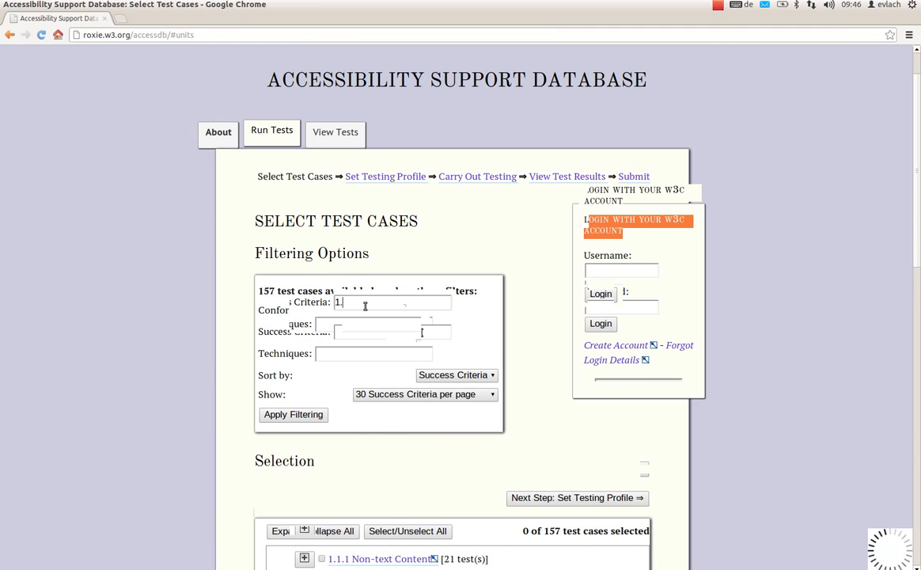
{"action": "key", "text": "Down"}
{"action": "key", "text": "Down"}
{"action": "key", "text": "Down"}
{"action": "key", "text": "Down"}
{"action": "key", "text": "Down"}
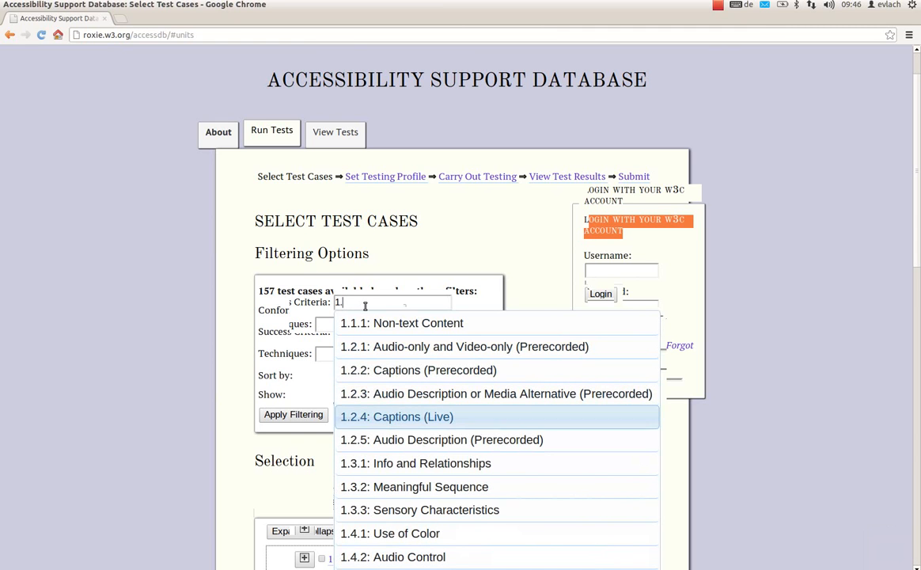
{"action": "key", "text": "Down"}
{"action": "key", "text": "Down"}
{"action": "key", "text": "Return"}
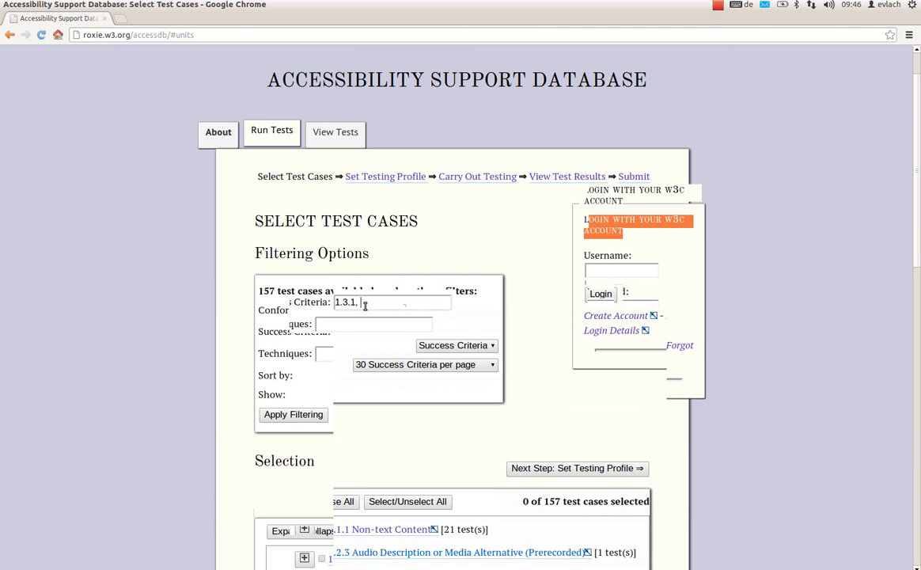
{"action": "left_click", "coordinate": [294, 414]}
- Expand everything under 1.3.1 Info and Relationships, and view that criterion's WCAG 2.0 reference page before returning to the test case selection
{"action": "scroll", "coordinate": [363, 403], "scroll_direction": "down", "scroll_amount": 3}
{"action": "left_click", "coordinate": [304, 440]}
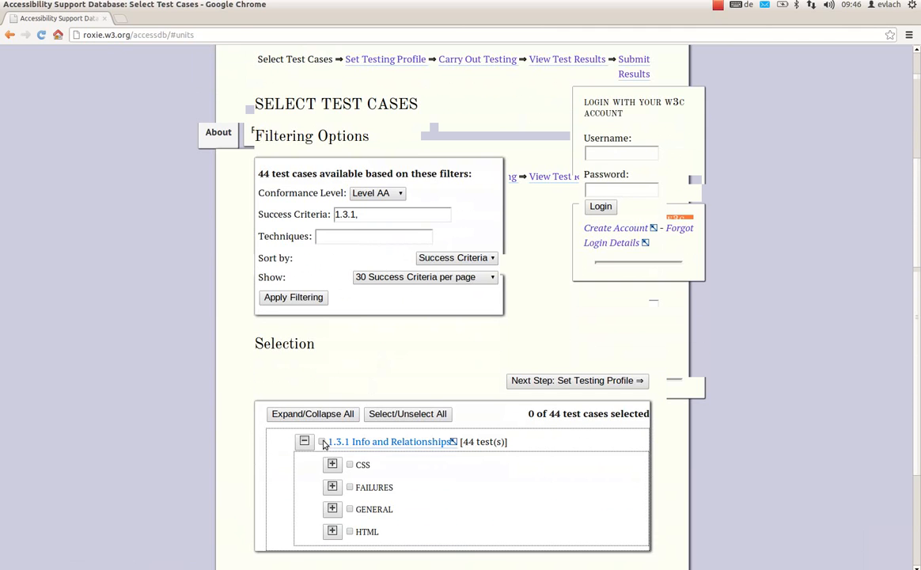
{"action": "left_click", "coordinate": [318, 413]}
{"action": "left_click", "coordinate": [315, 412]}
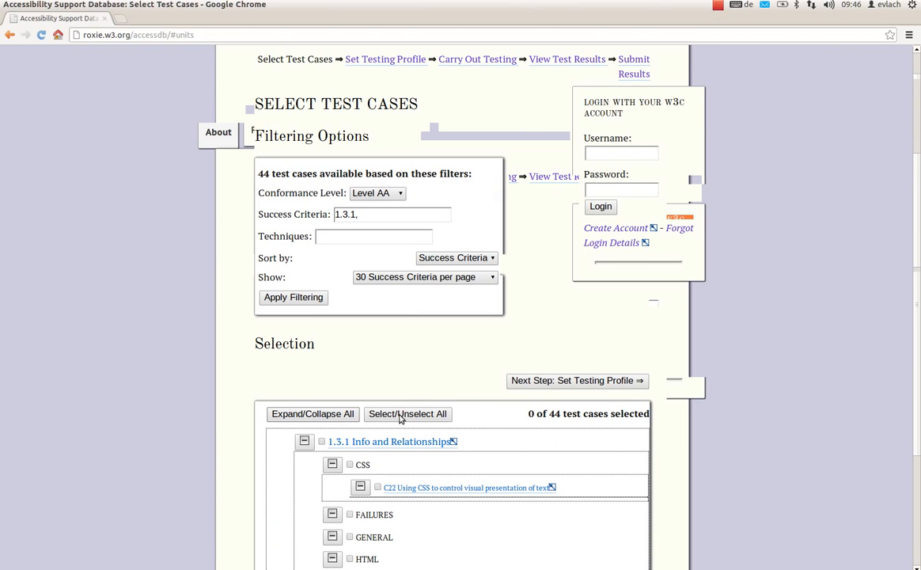
{"action": "left_click", "coordinate": [395, 441]}
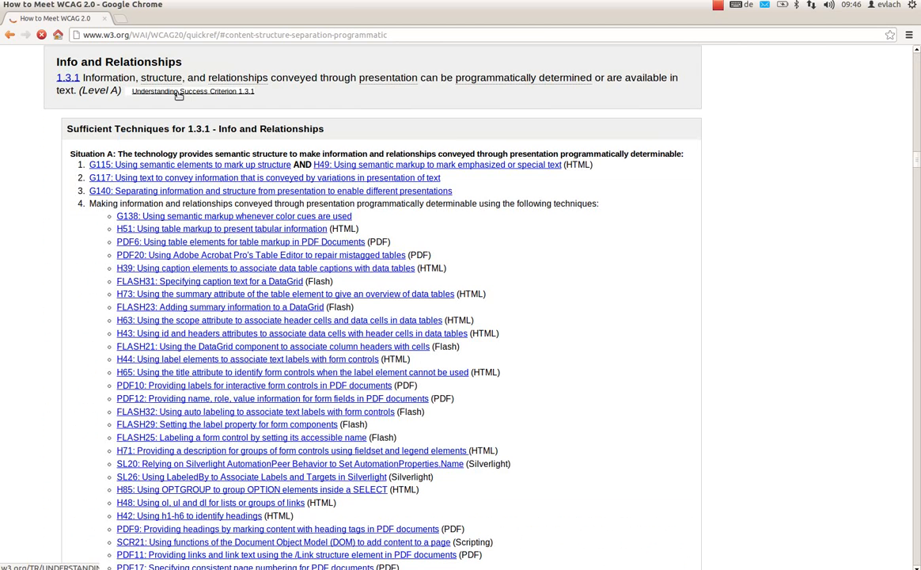
{"action": "key", "text": "alt+Left"}
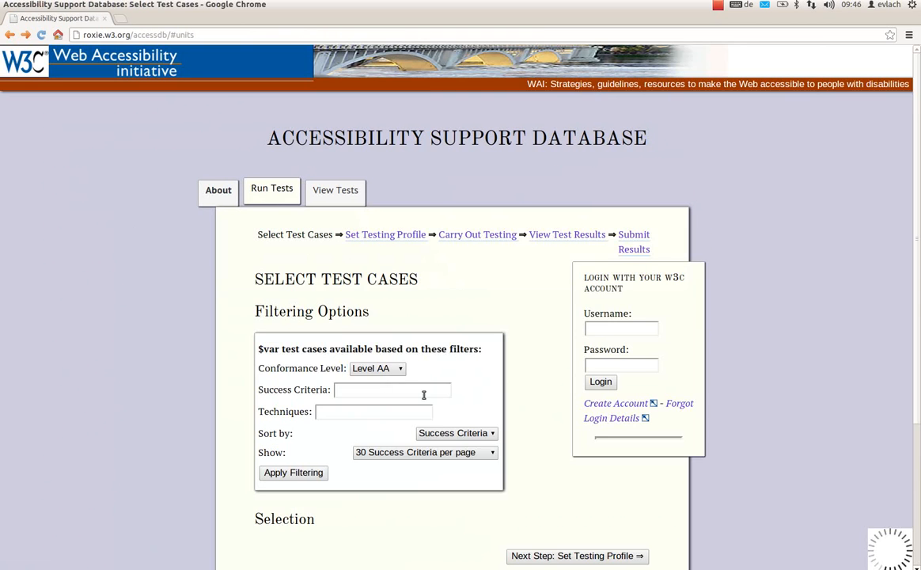
- Apply the success criterion filter 1.3.1 to the full list of test cases
{"action": "scroll", "coordinate": [434, 392], "scroll_direction": "down", "scroll_amount": 2}
{"action": "scroll", "coordinate": [355, 301], "scroll_direction": "down", "scroll_amount": 3}
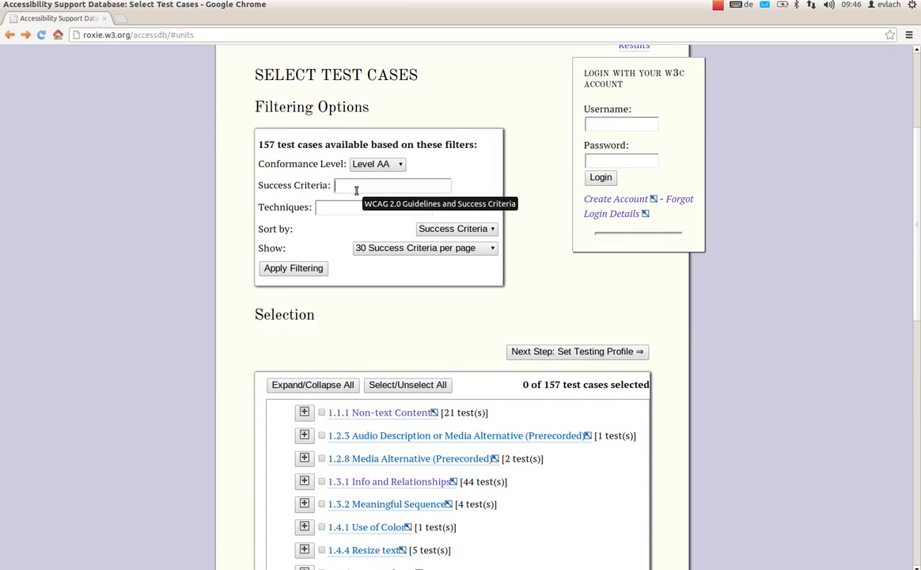
{"action": "left_click", "coordinate": [356, 187]}
{"action": "type", "text": "1.3."}
{"action": "key", "text": "Down"}
{"action": "key", "text": "Return"}
{"action": "left_click", "coordinate": [301, 267]}
- Expand the whole filtered list and select all of its test cases
{"action": "left_click", "coordinate": [329, 395]}
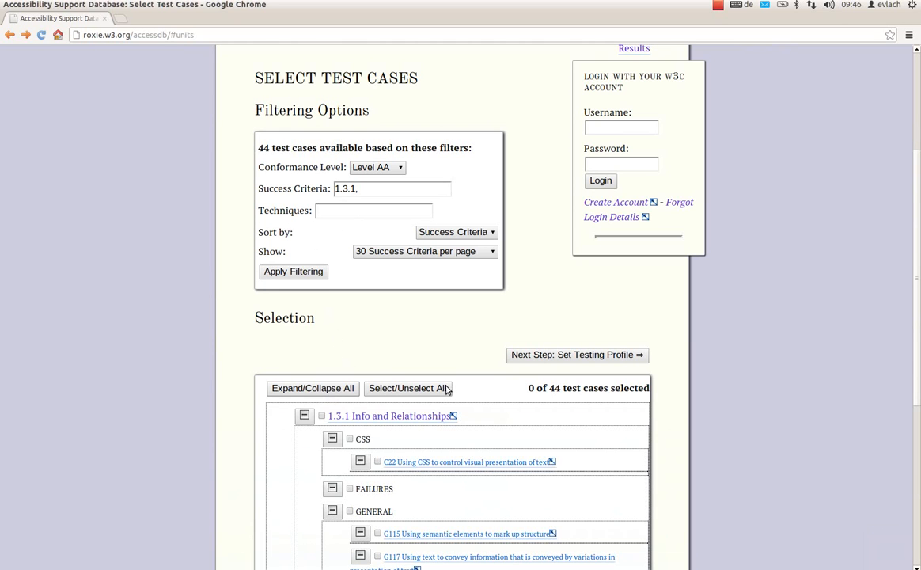
{"action": "left_click", "coordinate": [411, 390]}
{"action": "scroll", "coordinate": [456, 301], "scroll_direction": "down", "scroll_amount": 2}
{"action": "left_click_drag", "start_coordinate": [522, 322], "coordinate": [543, 322]}
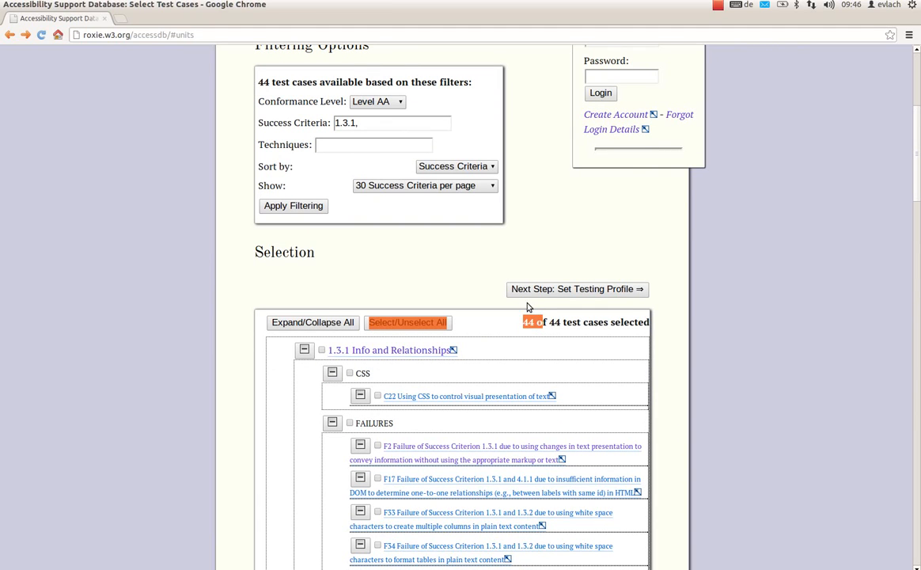
- Continue to the testing profile, save it with its prefilled information and start carrying out the tests
{"action": "left_click", "coordinate": [526, 291]}
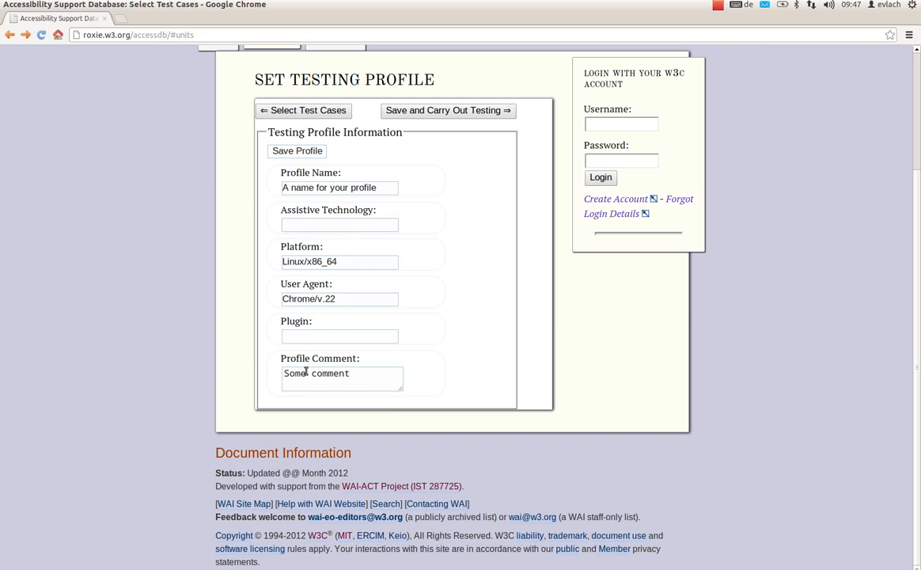
{"action": "left_click", "coordinate": [457, 113]}
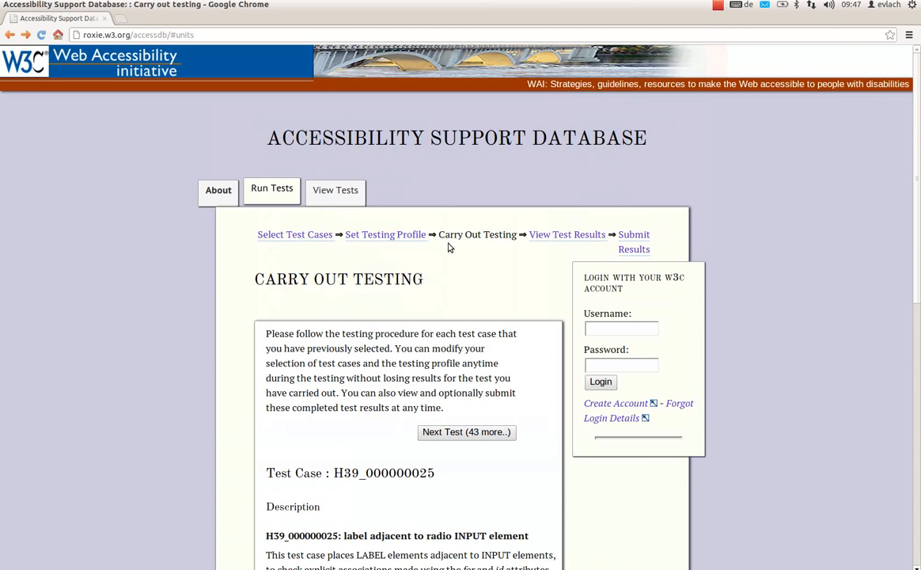
- Read through test case H39_000000025, including its description, prerequisite, procedure, expected result and outcome question
{"action": "scroll", "coordinate": [432, 326], "scroll_direction": "down", "scroll_amount": 3}
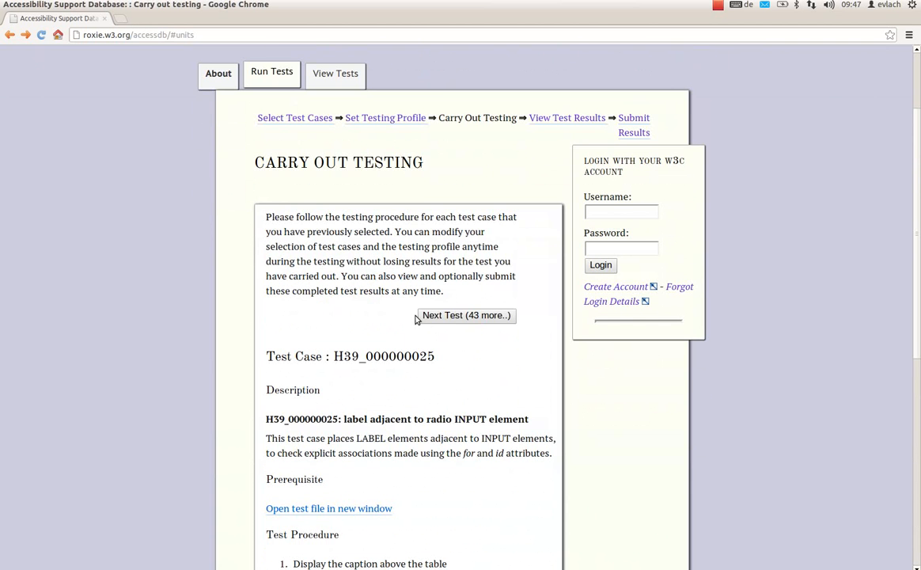
{"action": "scroll", "coordinate": [417, 318], "scroll_direction": "down", "scroll_amount": 2}
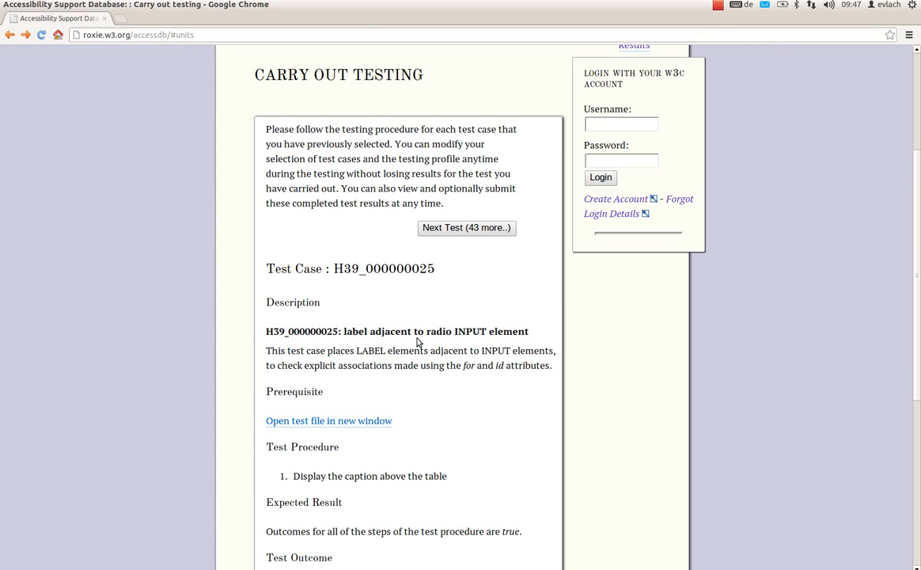
{"action": "scroll", "coordinate": [418, 341], "scroll_direction": "down", "scroll_amount": 3}
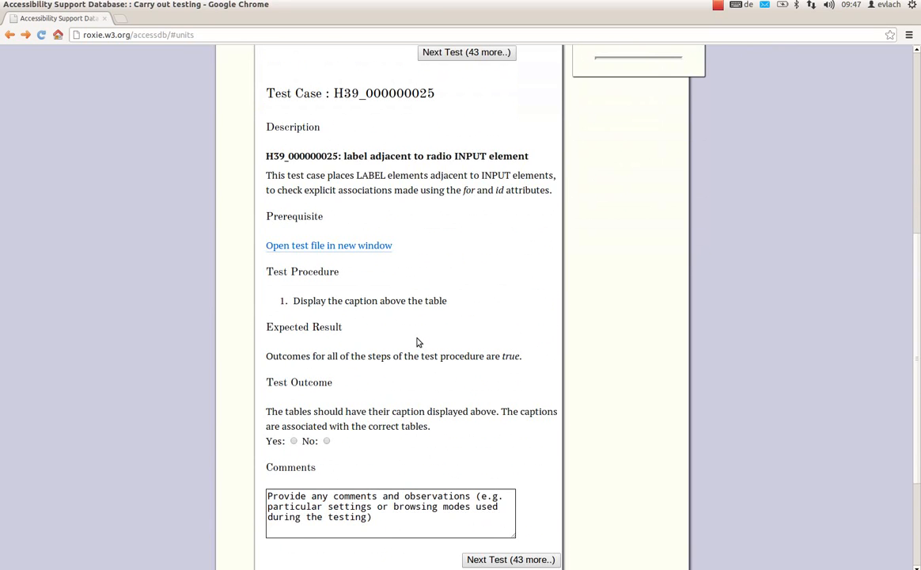
{"action": "scroll", "coordinate": [417, 342], "scroll_direction": "up", "scroll_amount": 1}
{"action": "scroll", "coordinate": [418, 342], "scroll_direction": "up", "scroll_amount": 1}
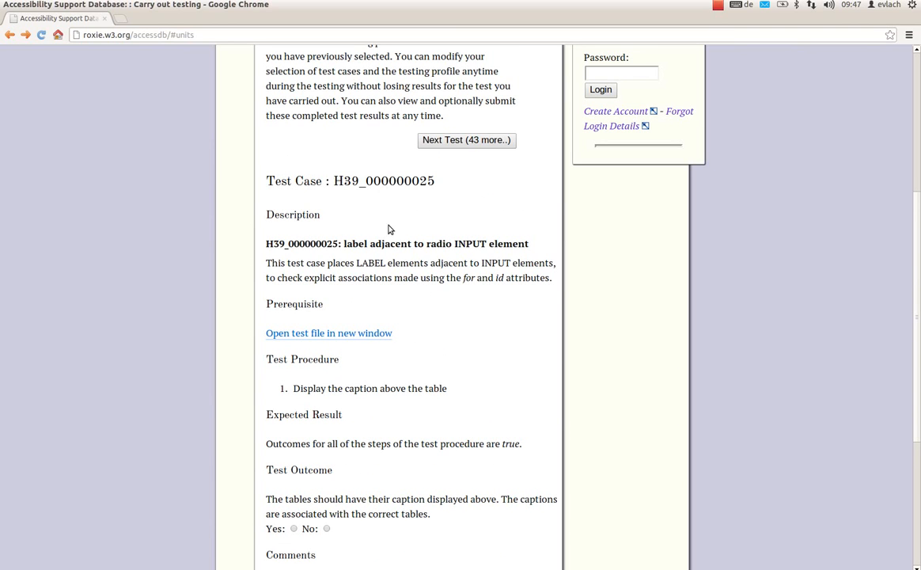
{"action": "left_click_drag", "start_coordinate": [334, 181], "coordinate": [359, 181]}
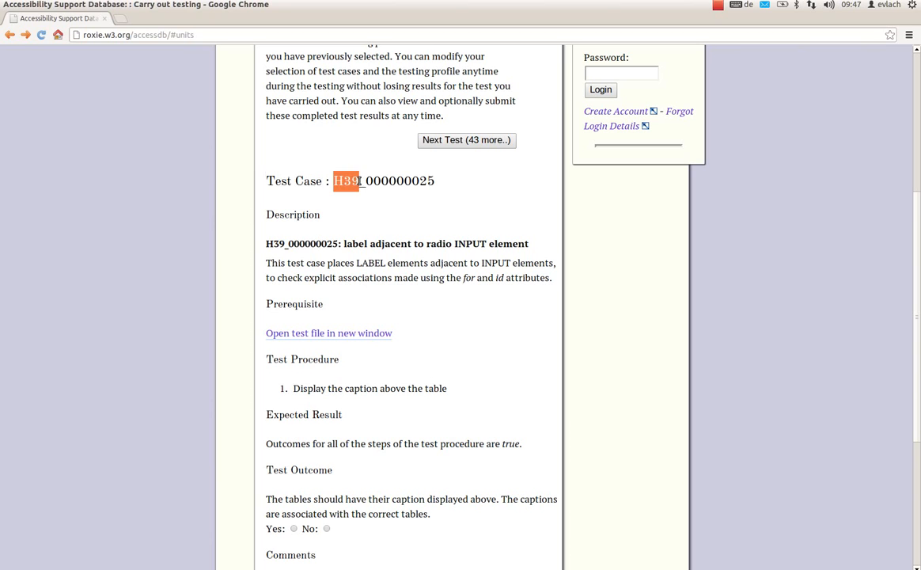
{"action": "left_click", "coordinate": [384, 259]}
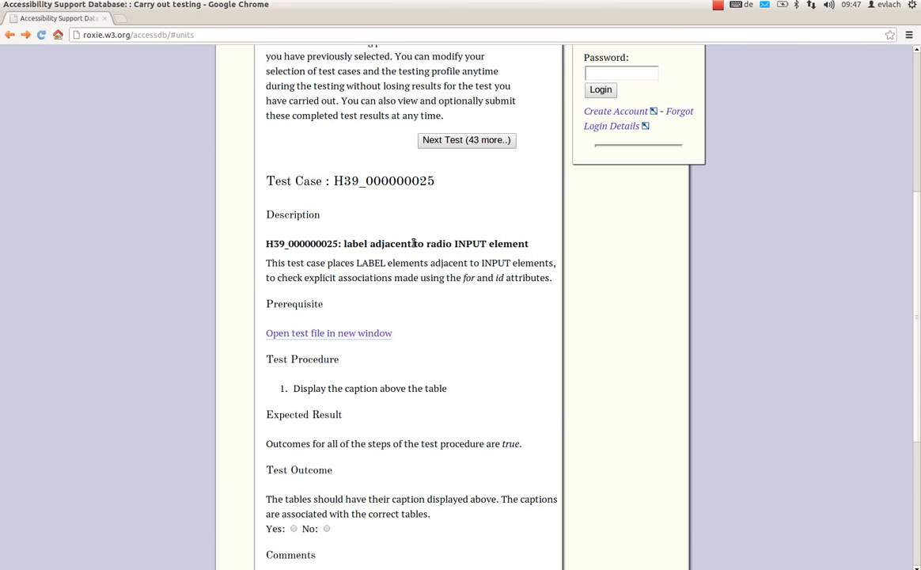
{"action": "scroll", "coordinate": [409, 303], "scroll_direction": "down", "scroll_amount": 2}
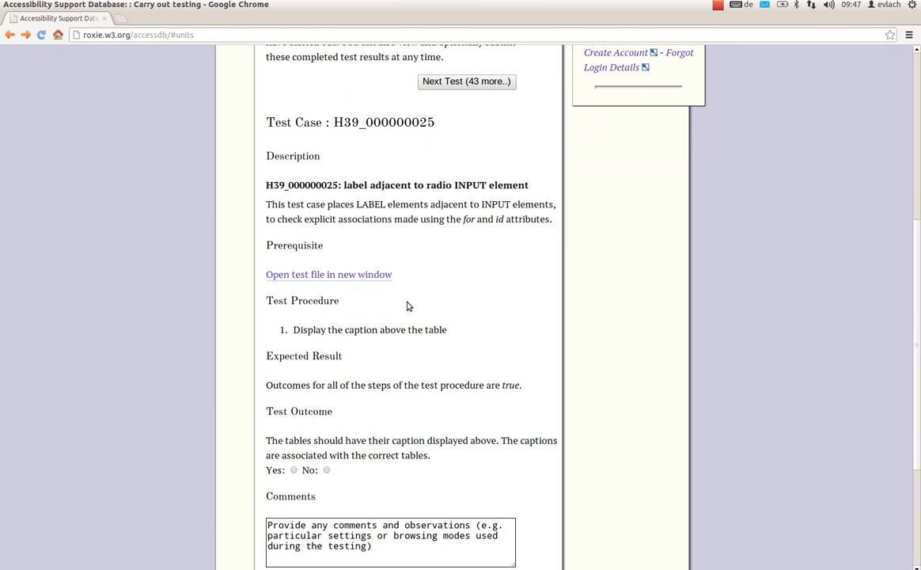
- Open the test file of test case H39_000000025, check it against the procedure and record the test outcome as Yes
{"action": "left_click", "coordinate": [278, 275]}
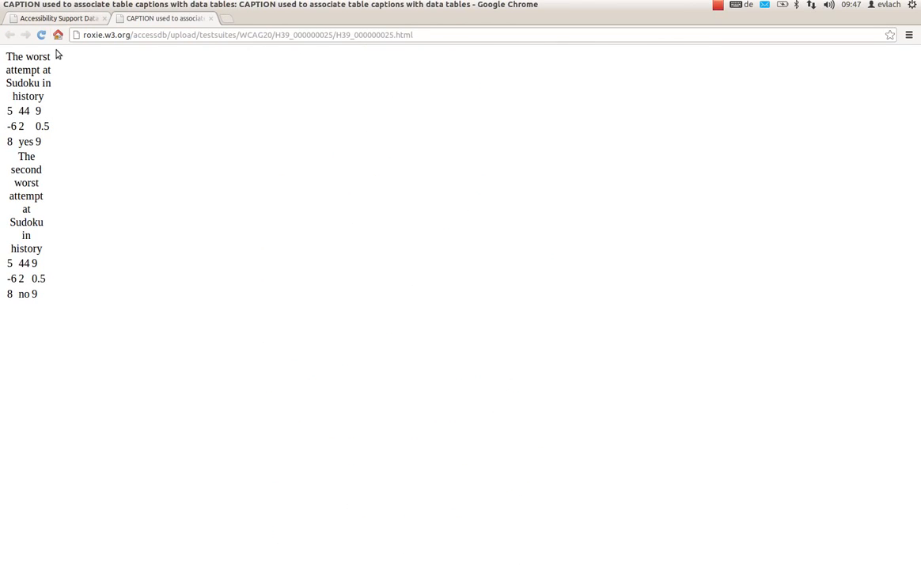
{"action": "left_click", "coordinate": [57, 18]}
{"action": "scroll", "coordinate": [473, 322], "scroll_direction": "down", "scroll_amount": 2}
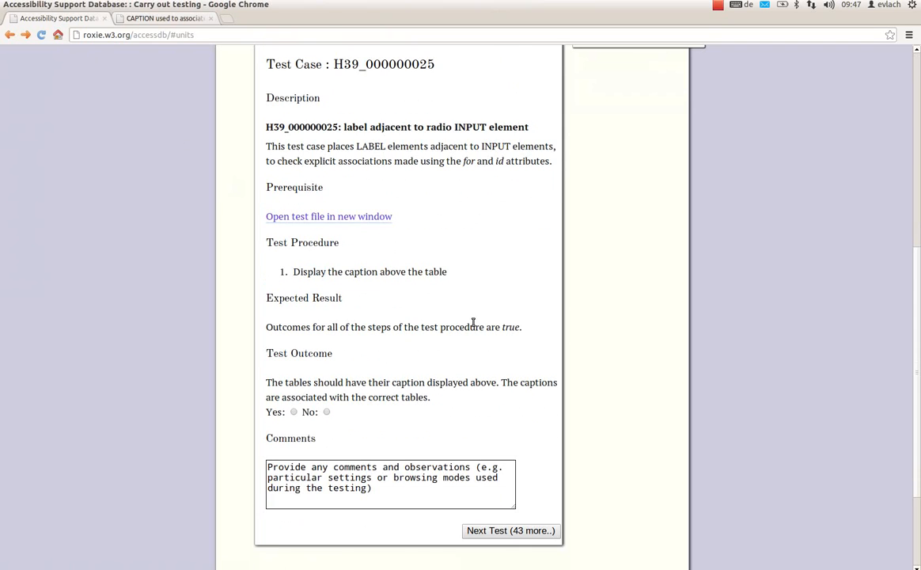
{"action": "left_click_drag", "start_coordinate": [294, 271], "coordinate": [468, 274]}
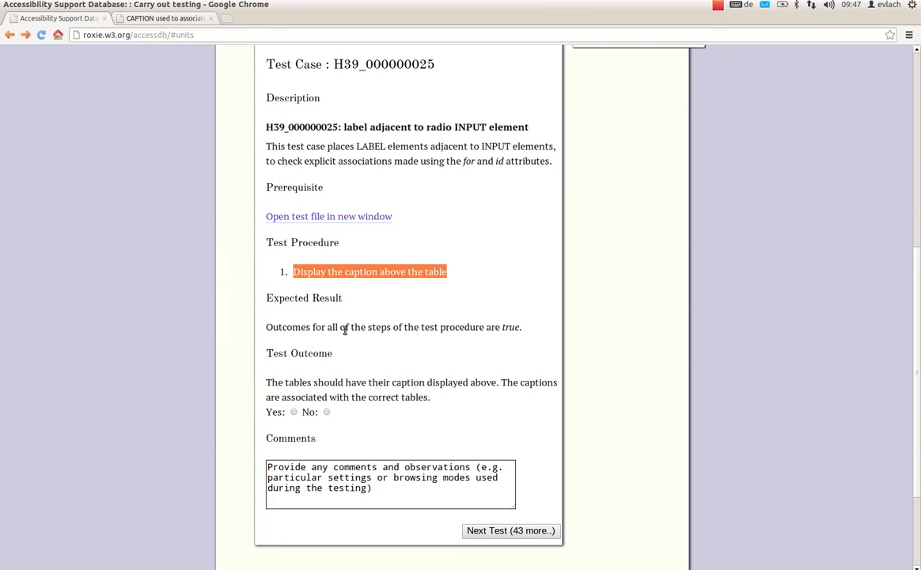
{"action": "left_click", "coordinate": [273, 411]}
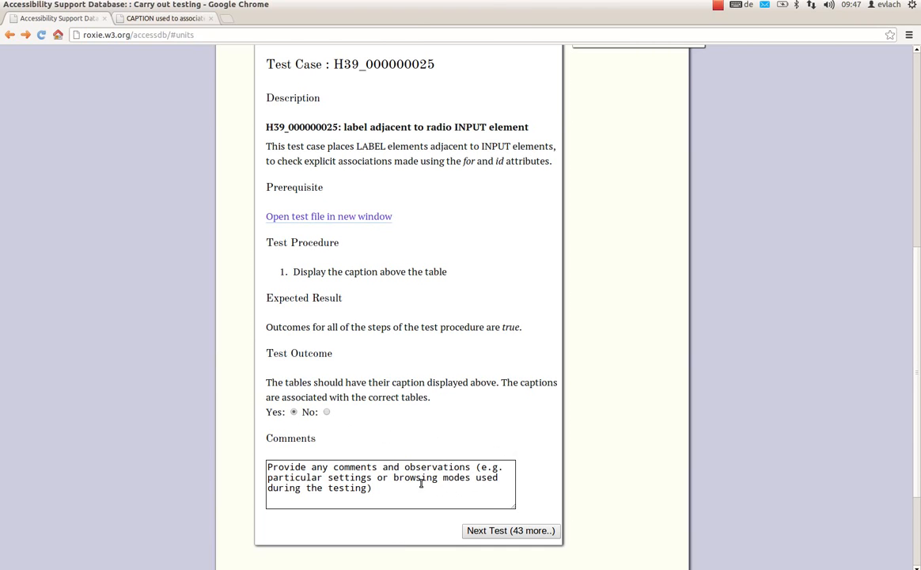
- Recheck the table captions in the test file and return to the test case's outcome and comments
{"action": "scroll", "coordinate": [388, 431], "scroll_direction": "up", "scroll_amount": 1}
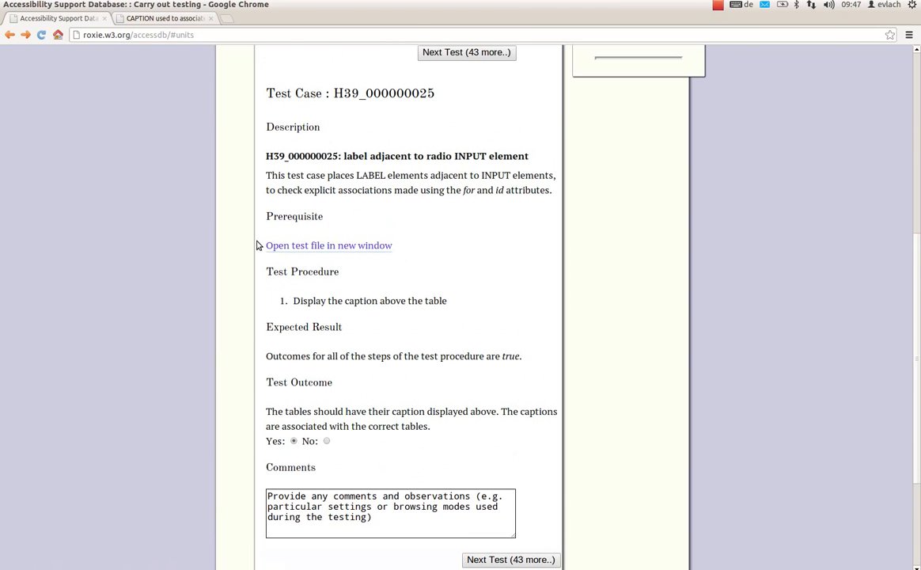
{"action": "left_click", "coordinate": [138, 19]}
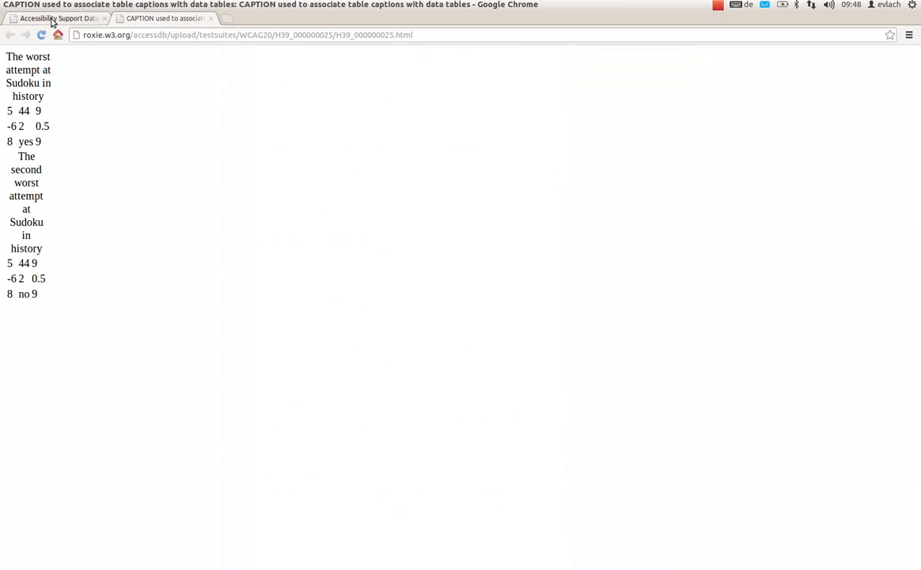
{"action": "left_click", "coordinate": [52, 19]}
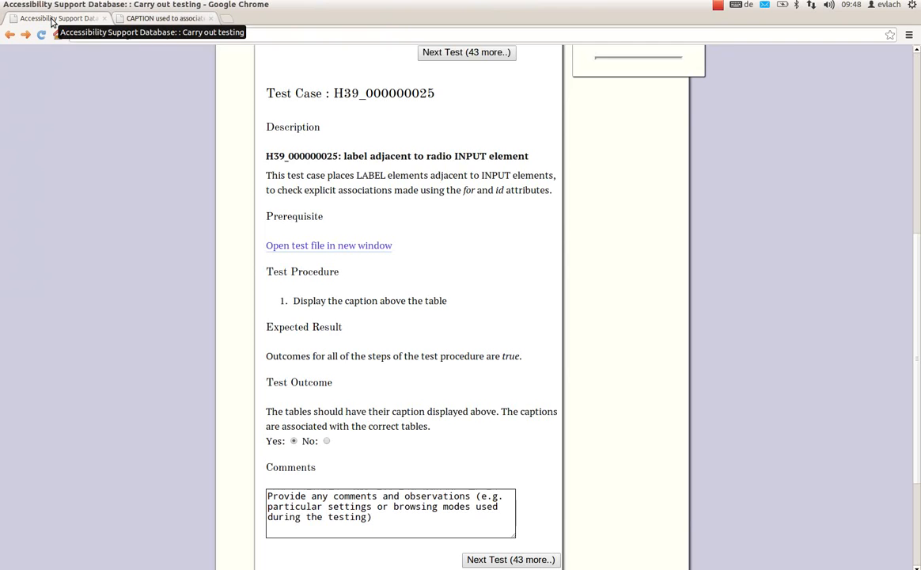
{"action": "scroll", "coordinate": [333, 406], "scroll_direction": "down", "scroll_amount": 2}
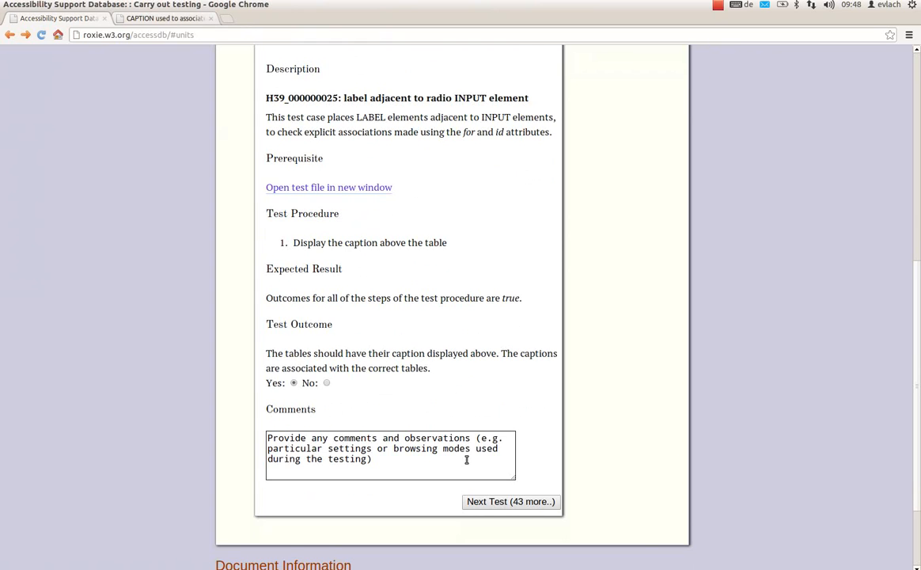
- Advance to test case H42_000000034, record its test outcome as No and continue to the next test
{"action": "left_click", "coordinate": [538, 503]}
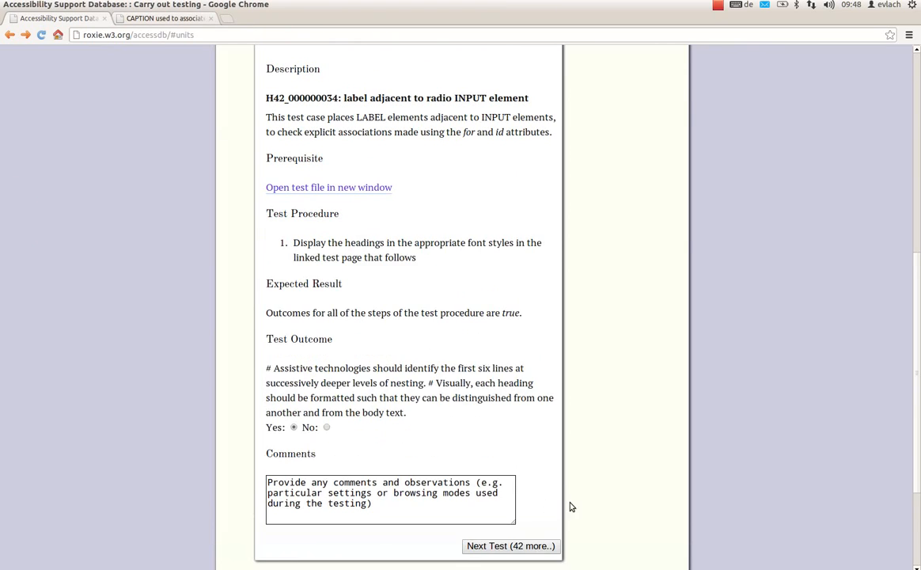
{"action": "scroll", "coordinate": [569, 504], "scroll_direction": "up", "scroll_amount": 5}
{"action": "scroll", "coordinate": [411, 386], "scroll_direction": "down", "scroll_amount": 3}
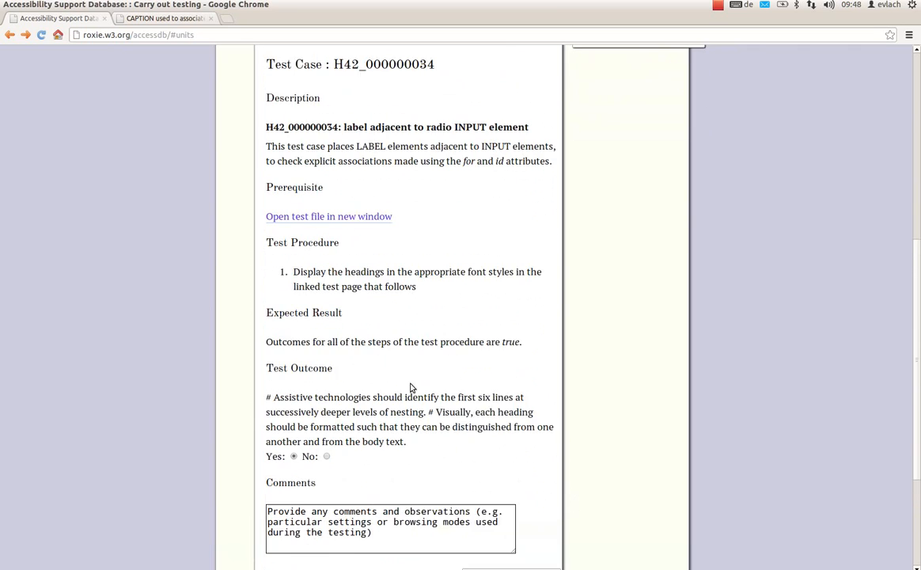
{"action": "left_click", "coordinate": [326, 397]}
{"action": "left_click", "coordinate": [508, 517]}
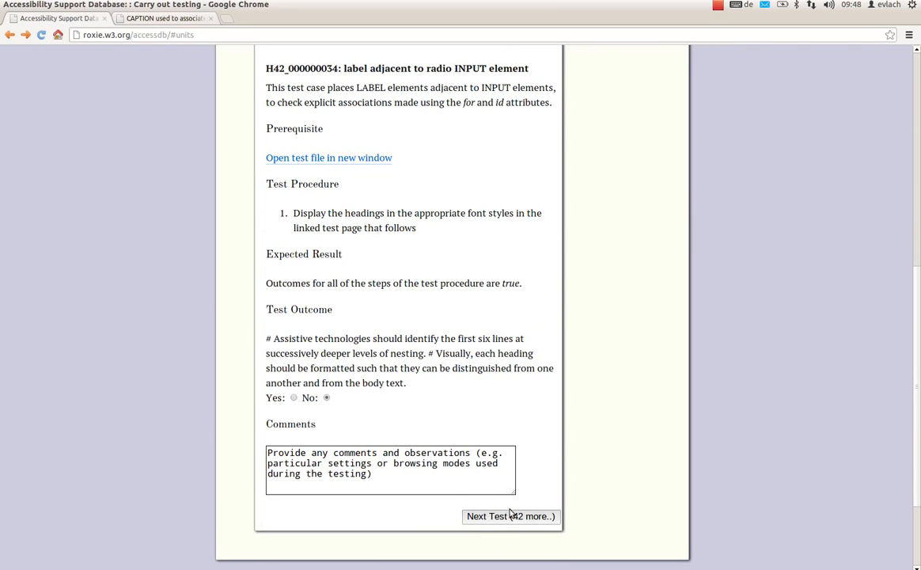
- Review the test results for H39_000000025 and H42_000000034, and open the Submit Results page
{"action": "scroll", "coordinate": [540, 475], "scroll_direction": "up", "scroll_amount": 5}
{"action": "scroll", "coordinate": [468, 140], "scroll_direction": "up", "scroll_amount": 2}
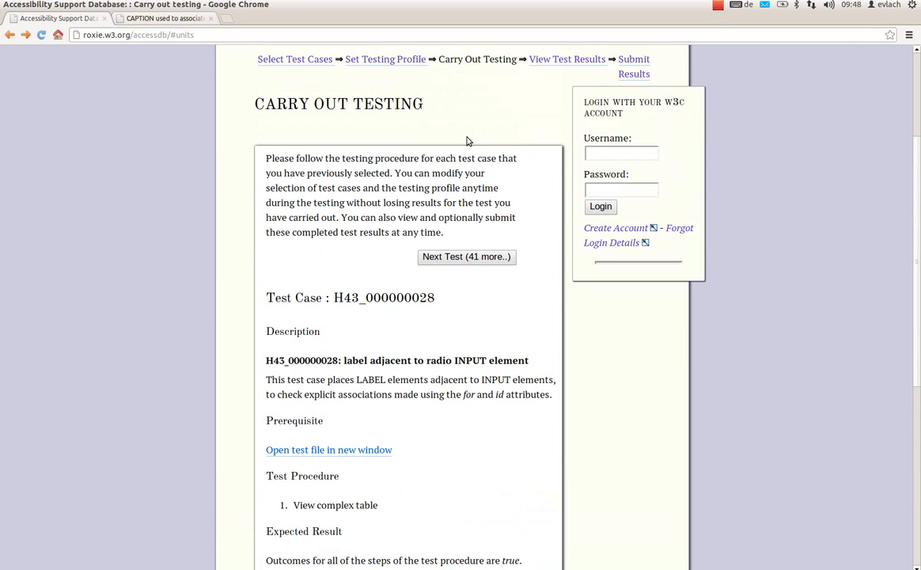
{"action": "scroll", "coordinate": [546, 87], "scroll_direction": "up", "scroll_amount": 1}
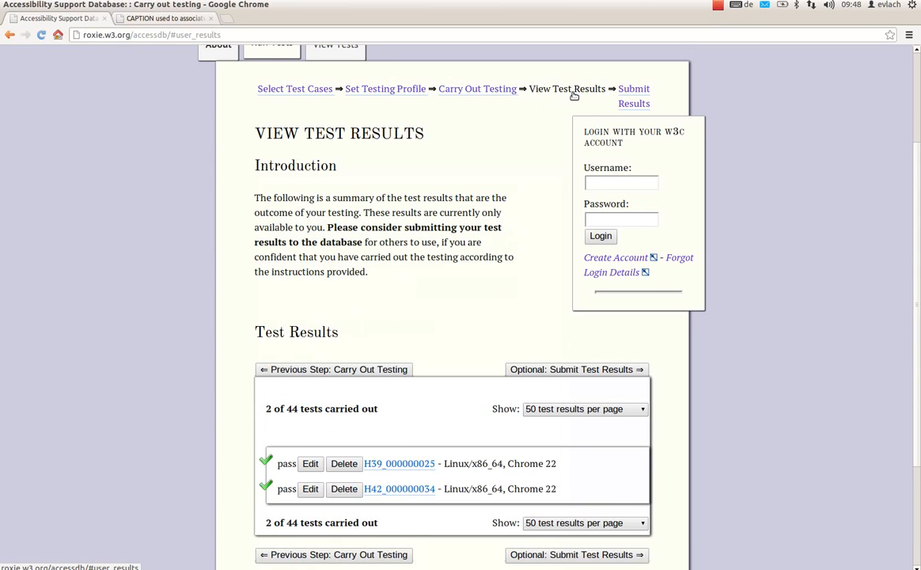
{"action": "scroll", "coordinate": [411, 344], "scroll_direction": "down", "scroll_amount": 1}
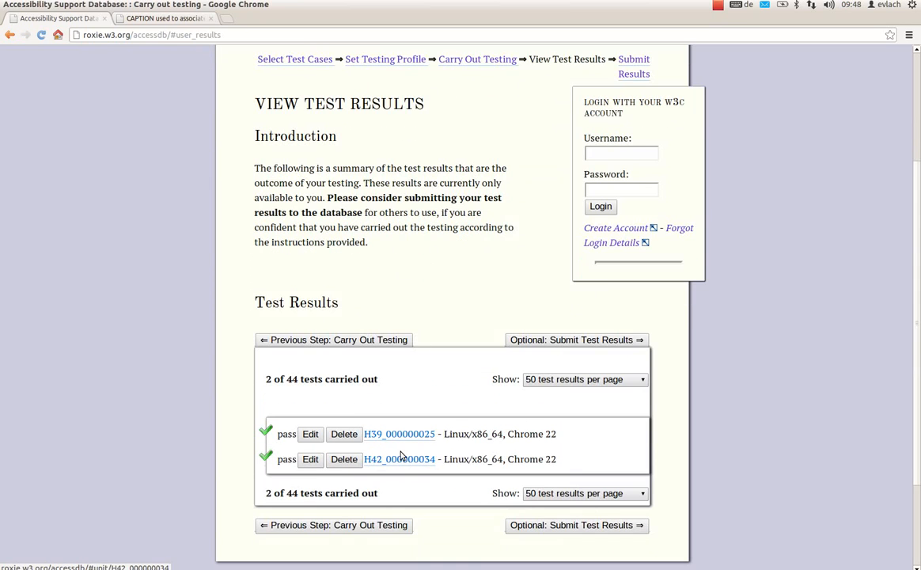
{"action": "scroll", "coordinate": [516, 228], "scroll_direction": "up", "scroll_amount": 3}
{"action": "left_click", "coordinate": [637, 149]}
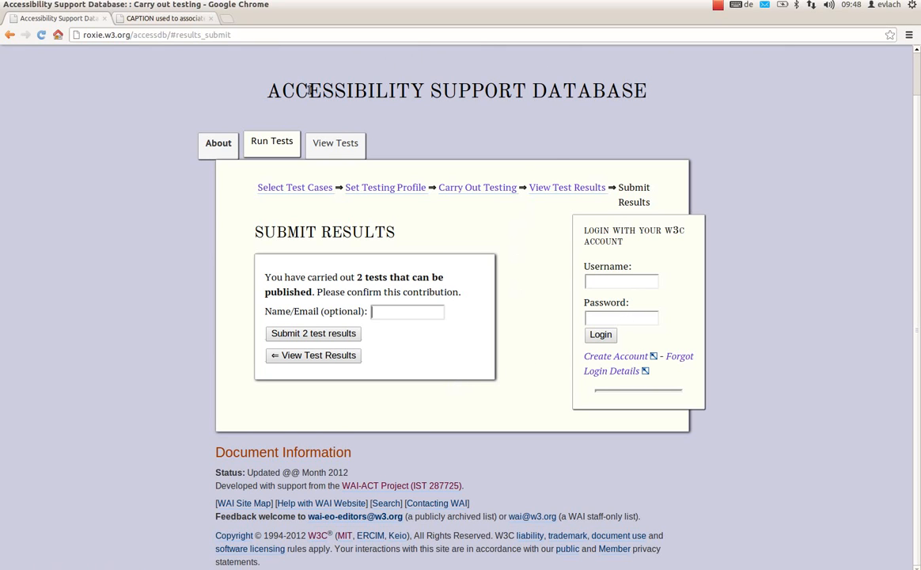
- Return to the About overview and log in with the W3C account's username and password
{"action": "left_click", "coordinate": [218, 147]}
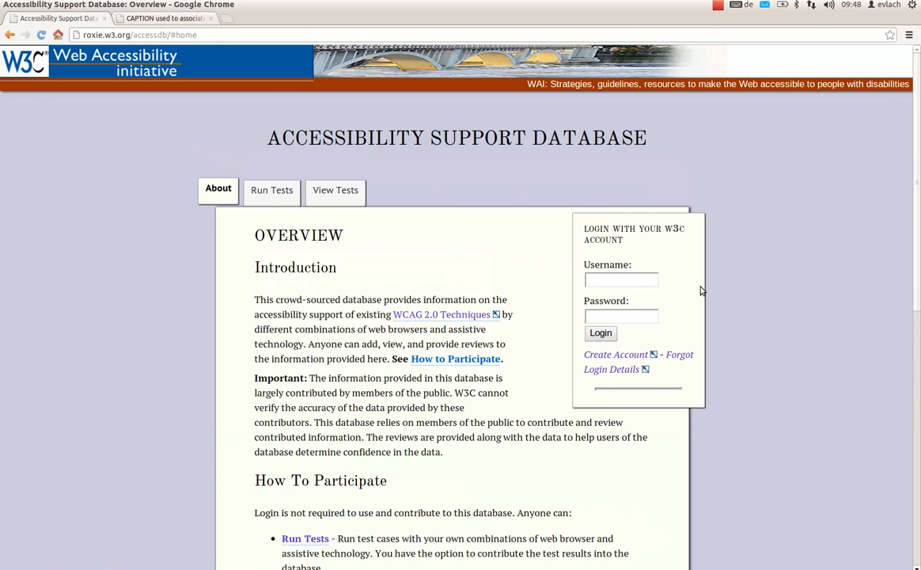
{"action": "scroll", "coordinate": [799, 292], "scroll_direction": "down", "scroll_amount": 2}
{"action": "left_click", "coordinate": [607, 223]}
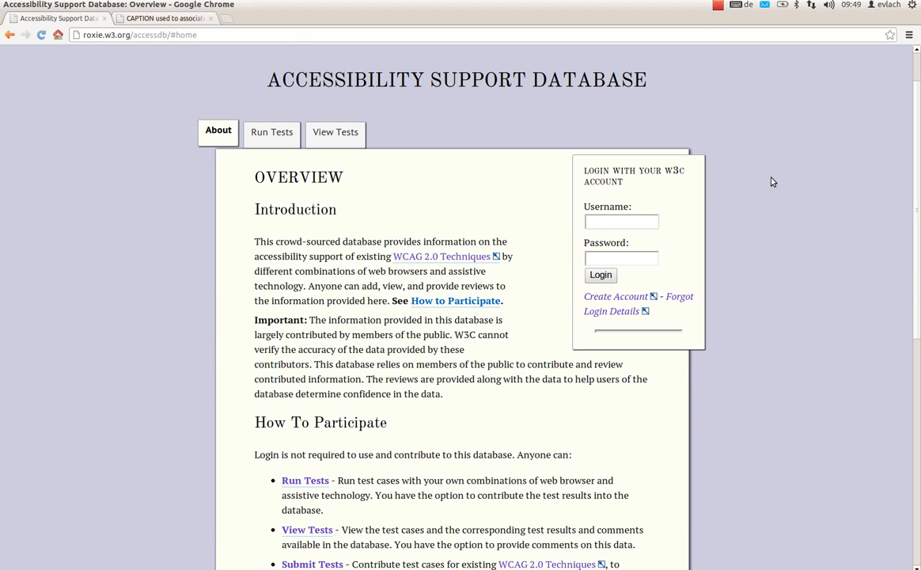
{"action": "left_click", "coordinate": [645, 222]}
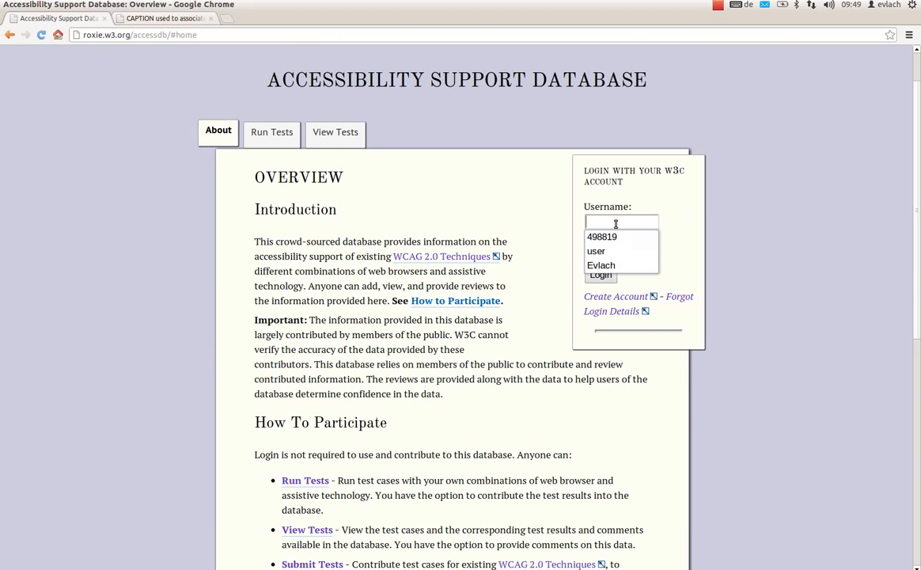
{"action": "type", "text": "evlach"}
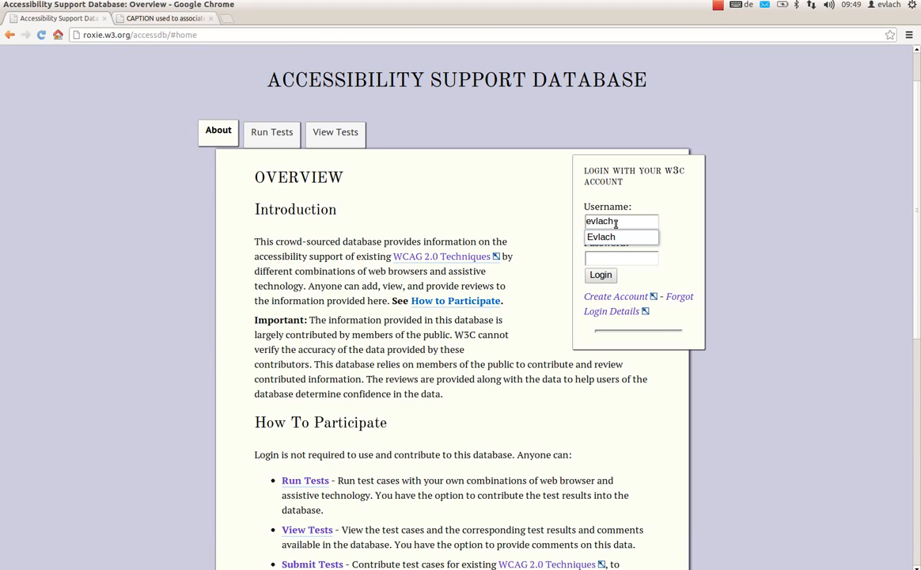
{"action": "type", "text": "og"}
{"action": "key", "text": "Tab"}
{"action": "type", "text": "••••"}
{"action": "key", "text": "BackSpace"}
{"action": "key", "text": "BackSpace"}
{"action": "key", "text": "BackSpace"}
{"action": "key", "text": "BackSpace"}
{"action": "type", "text": "•••••••"}
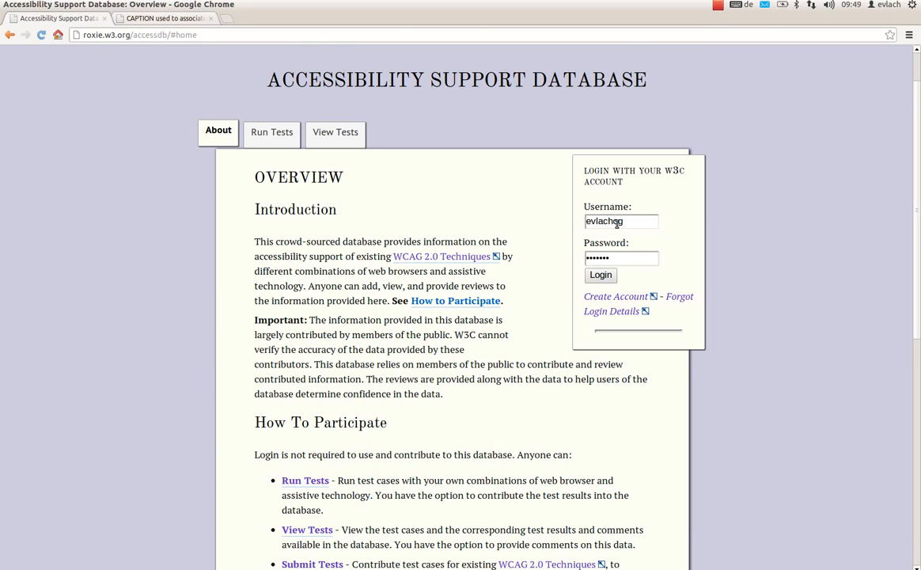
{"action": "type", "text": "•"}
{"action": "left_click", "coordinate": [603, 275]}
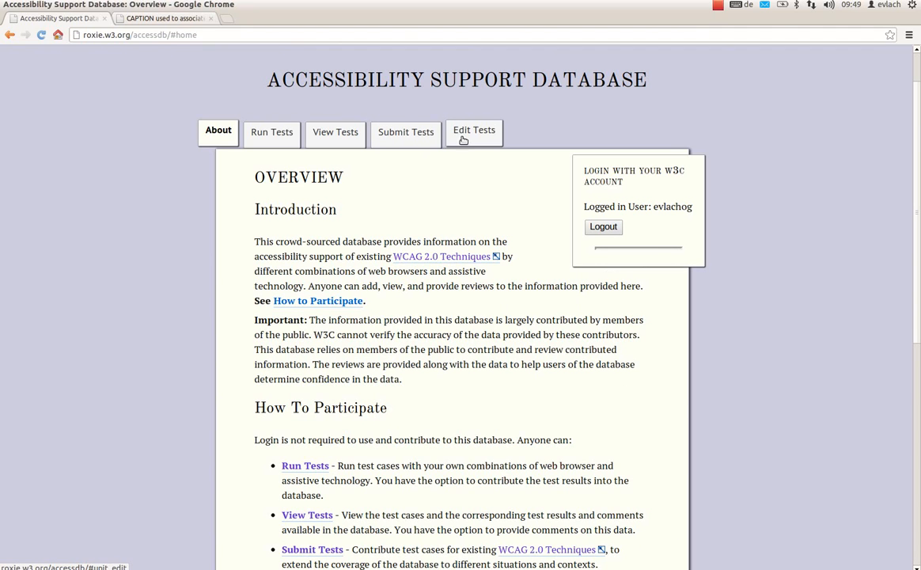
- View the Submit Tests and Edit Tests pages and return to the Submit Tests form
{"action": "left_click", "coordinate": [417, 131]}
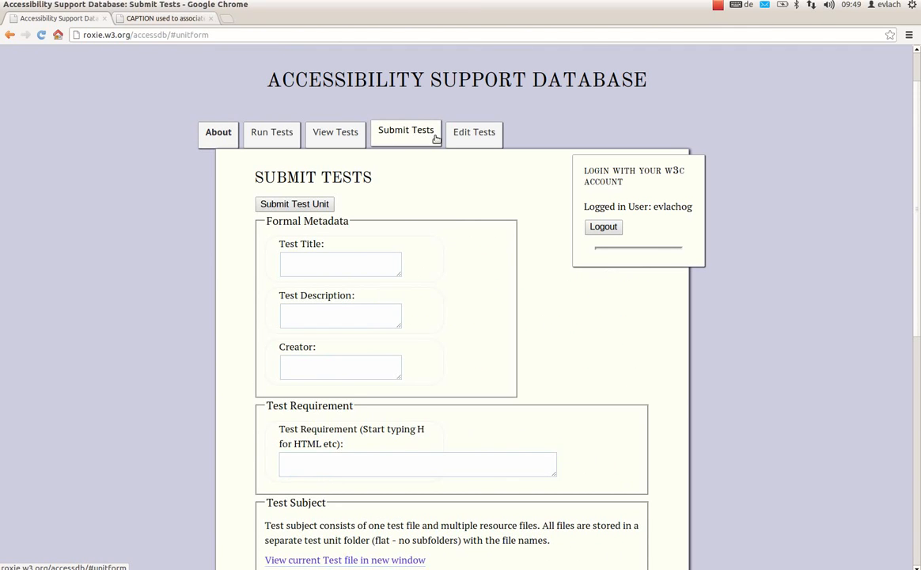
{"action": "left_click", "coordinate": [468, 140]}
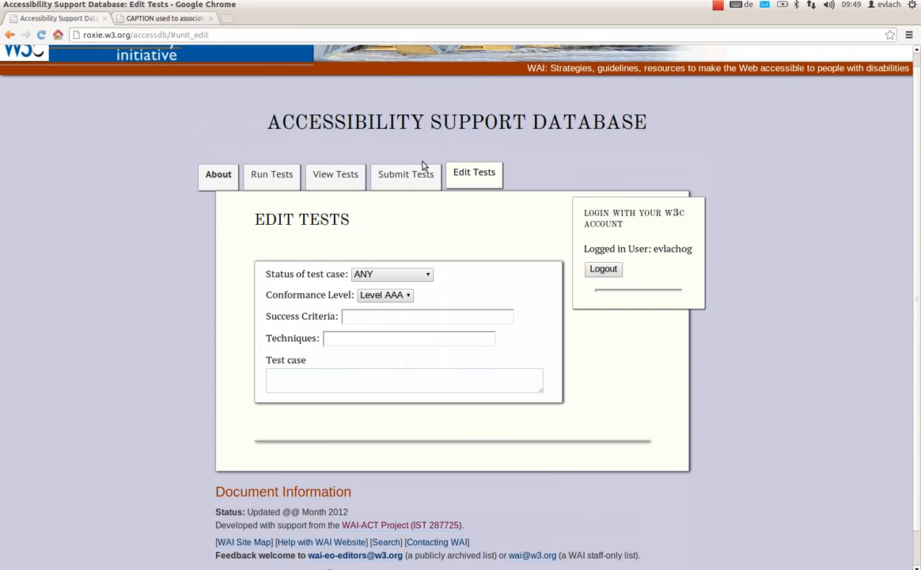
{"action": "left_click", "coordinate": [403, 176]}
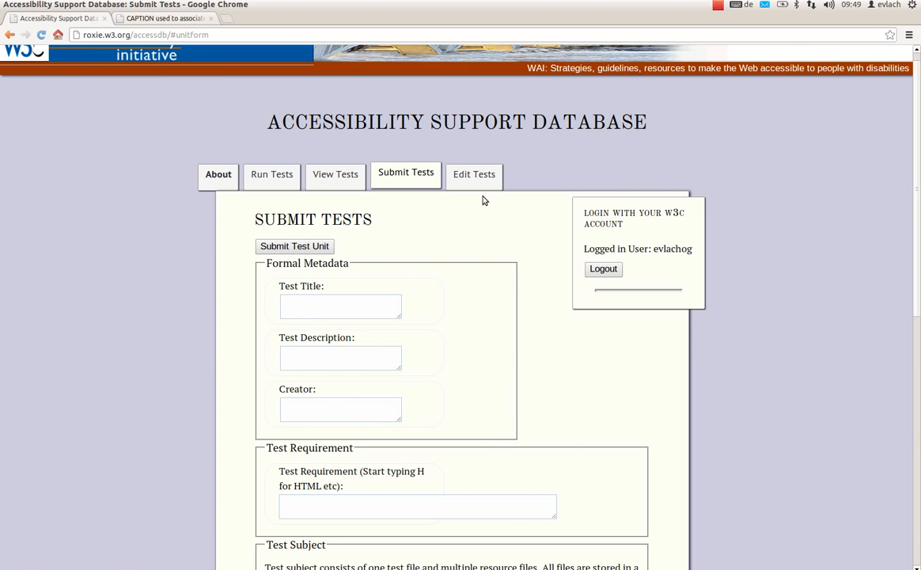
- Fill in the formal metadata with test title "sdtret", description "ertert" and the creator's name
{"action": "left_click_drag", "start_coordinate": [914, 199], "coordinate": [909, 252]}
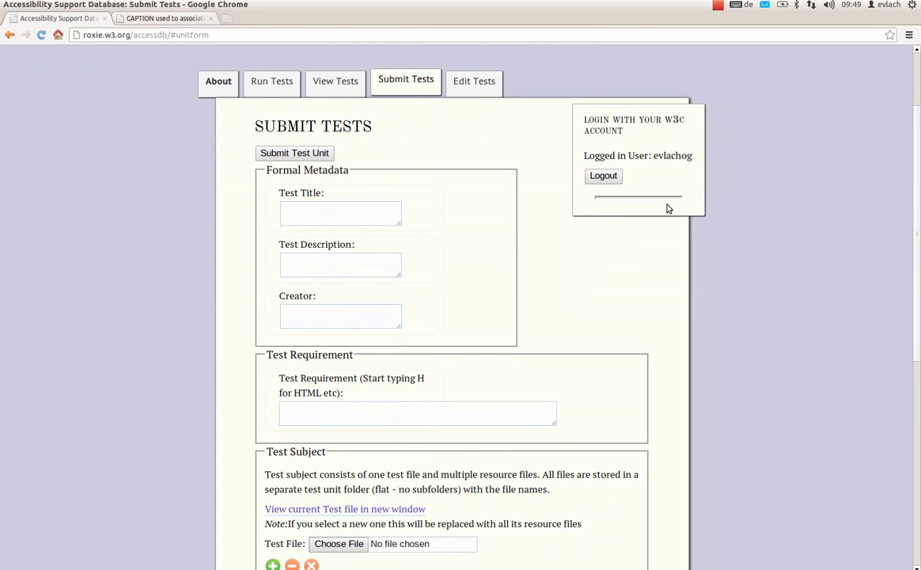
{"action": "left_click", "coordinate": [365, 223]}
{"action": "type", "text": "sdtret"}
{"action": "key", "text": "Tab"}
{"action": "type", "text": "ertert"}
{"action": "key", "text": "Tab"}
{"action": "type", "text": "evlsch"}
{"action": "key", "text": "BackSpace"}
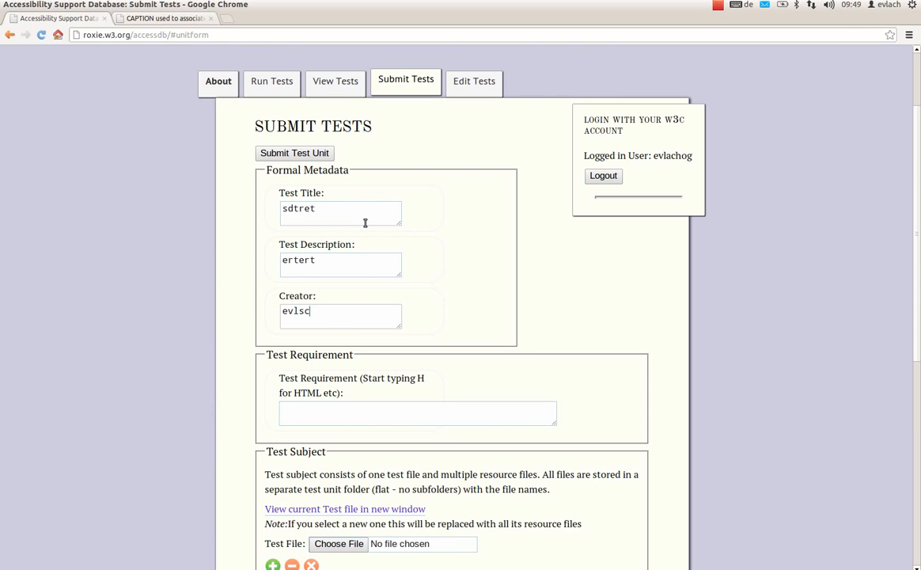
- Set the test requirement to "H24: Providing text alternatives for the area elements of image maps"
{"action": "key", "text": "Tab"}
{"action": "type", "text": "h2"}
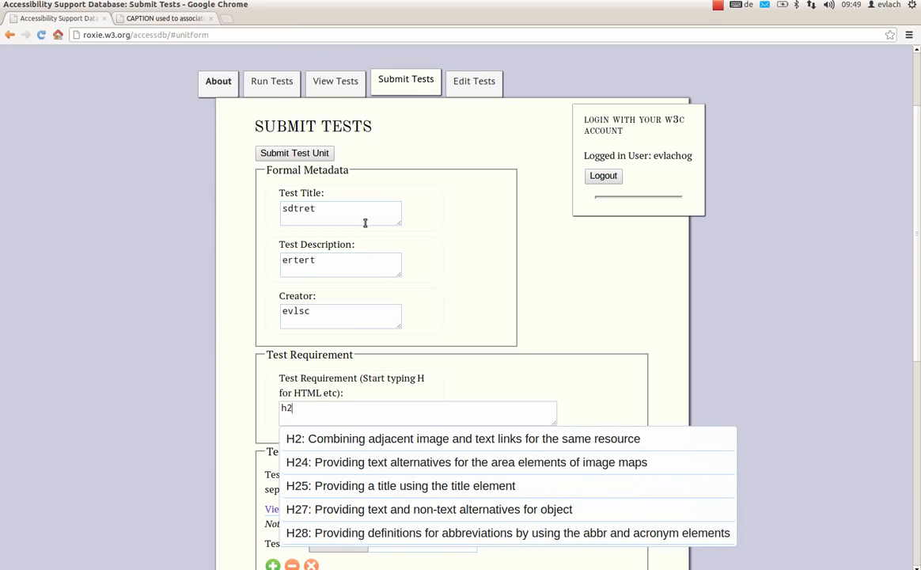
{"action": "left_click", "coordinate": [387, 466]}
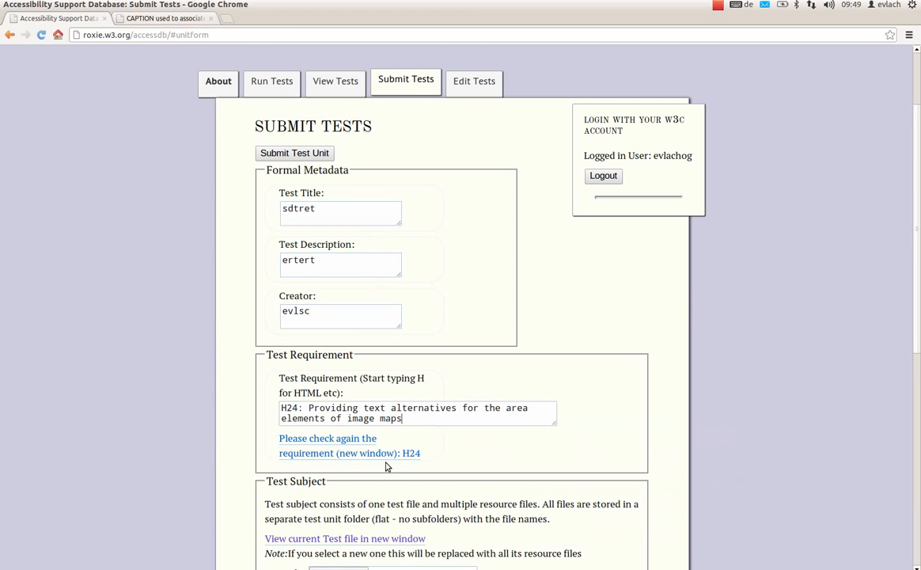
- Add a second resource file field to the test subject and look over the test procedure fields
{"action": "left_click_drag", "start_coordinate": [916, 308], "coordinate": [884, 418]}
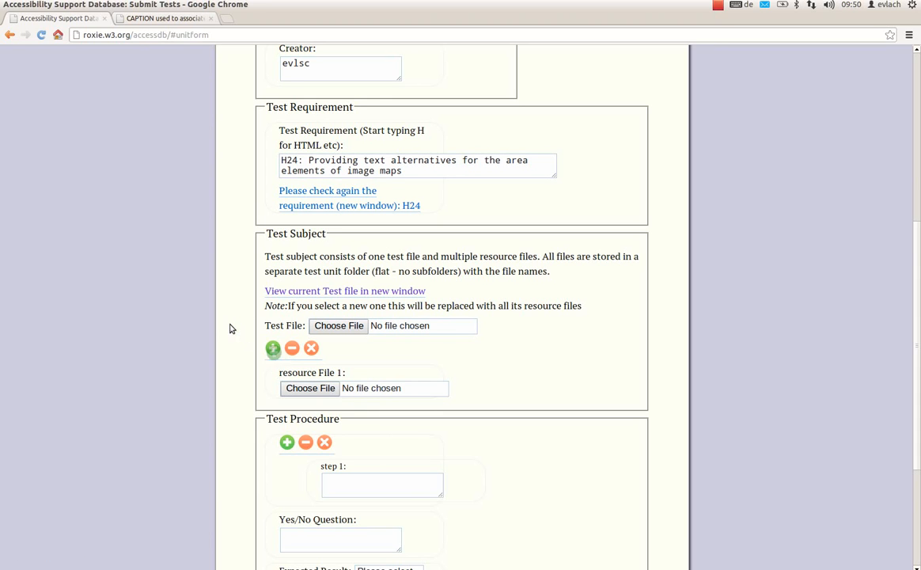
{"action": "left_click", "coordinate": [274, 349]}
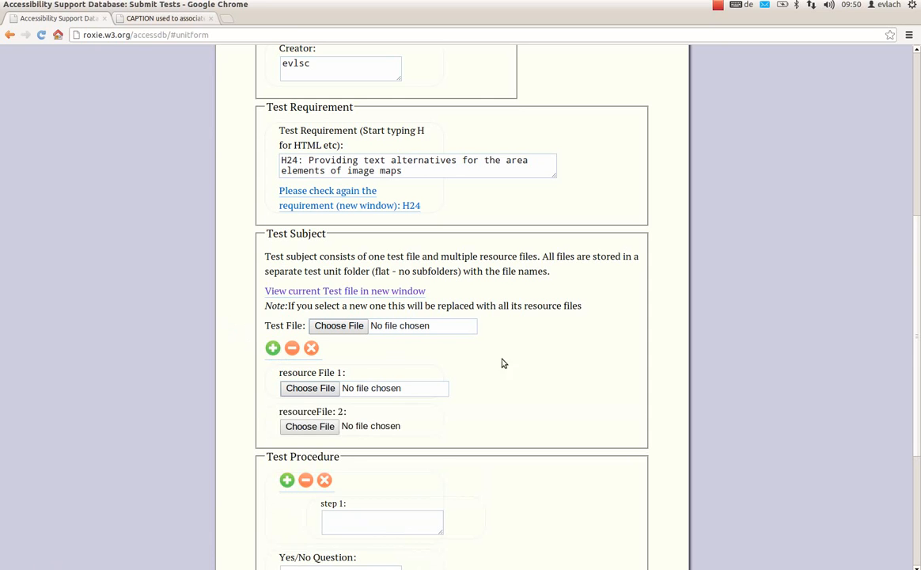
{"action": "scroll", "coordinate": [773, 336], "scroll_direction": "down", "scroll_amount": 5}
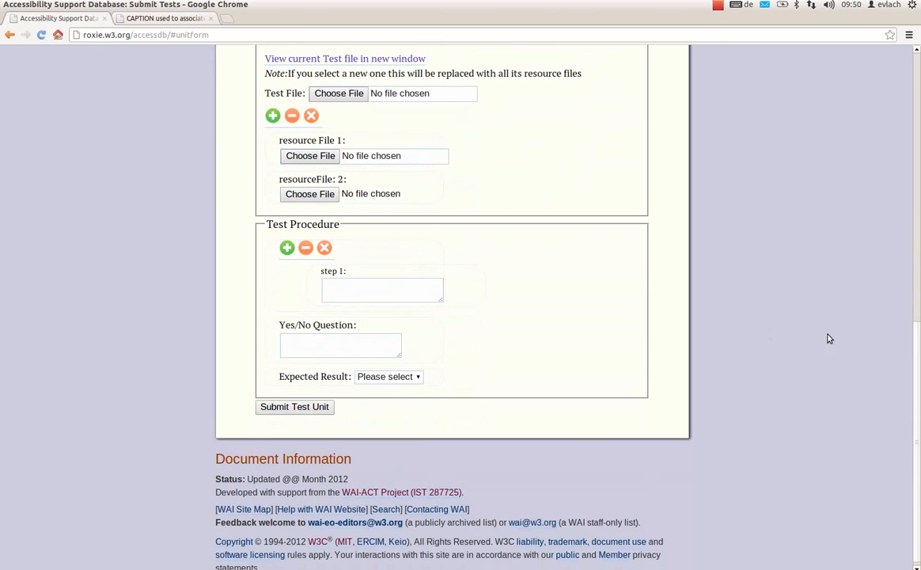
{"action": "left_click", "coordinate": [366, 293]}
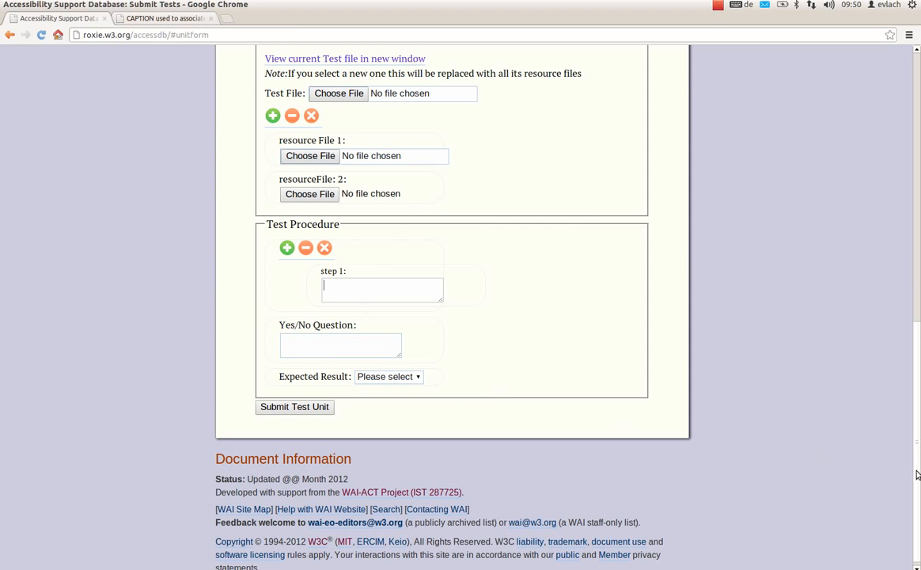
{"action": "scroll", "coordinate": [918, 475], "scroll_direction": "up", "scroll_amount": 10}
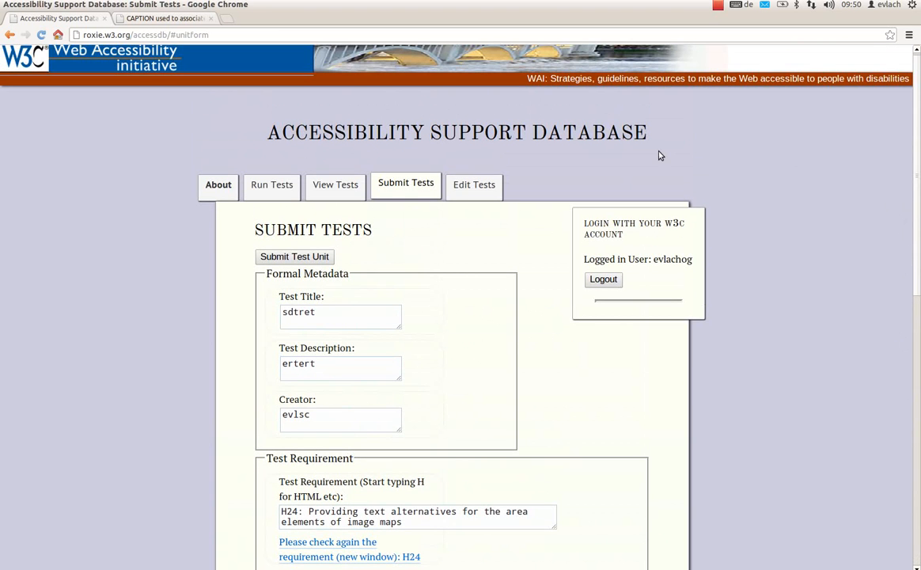
- Open the Edit Tests page, look through the test case status options and set the conformance level to Level A
{"action": "left_click", "coordinate": [470, 195]}
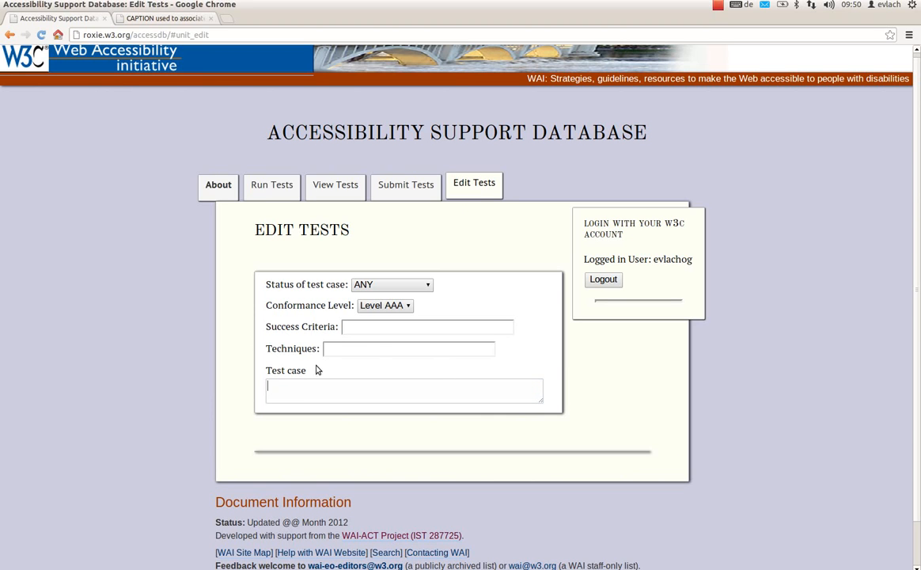
{"action": "left_click", "coordinate": [395, 285]}
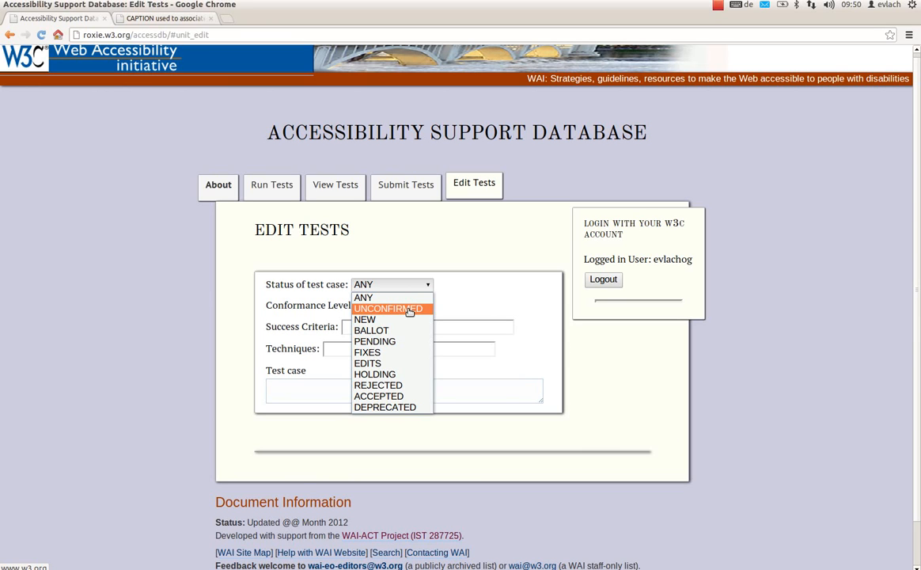
{"action": "left_click", "coordinate": [477, 304]}
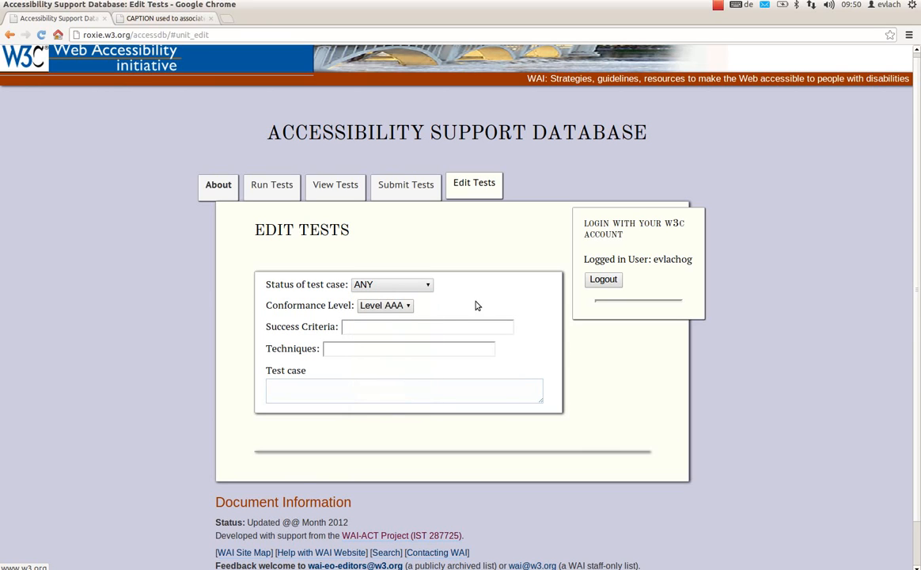
{"action": "left_click", "coordinate": [384, 306]}
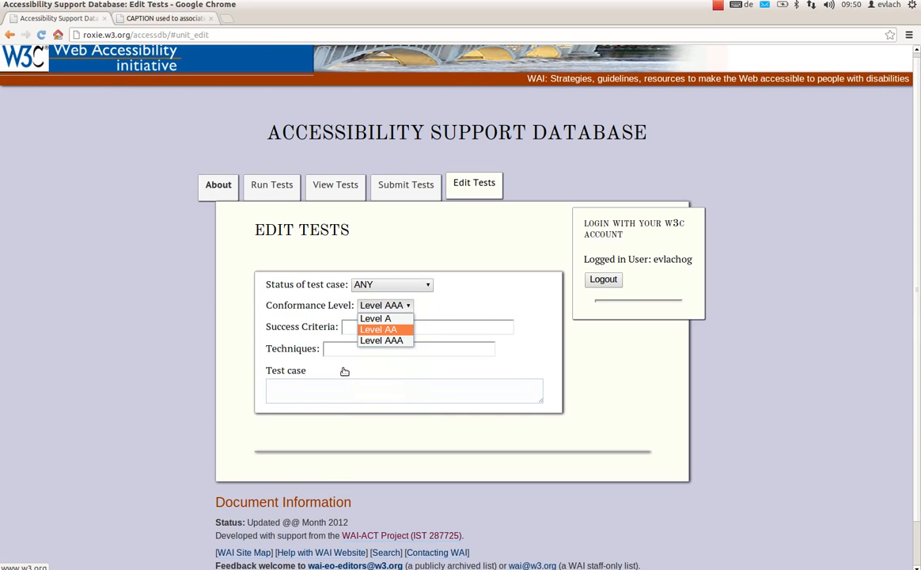
{"action": "left_click", "coordinate": [394, 318]}
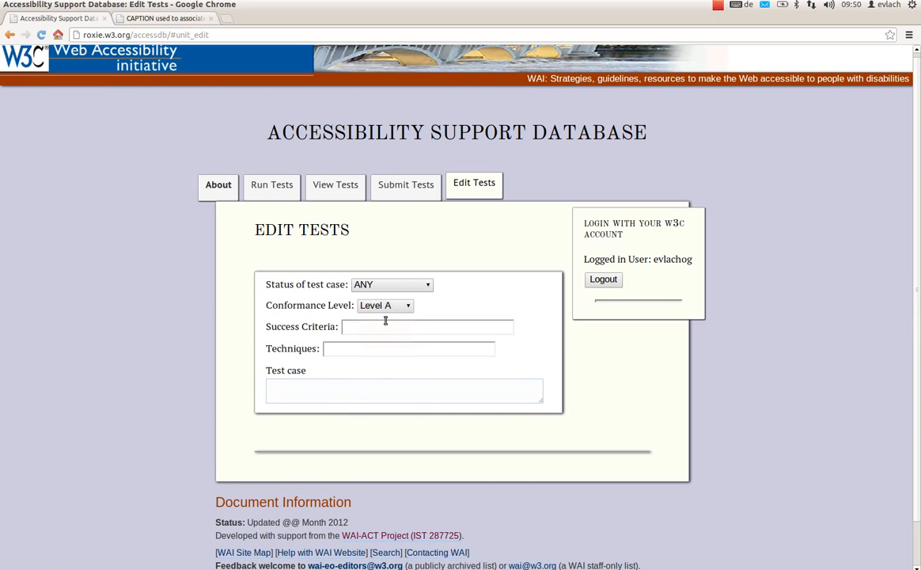
- Search the test cases for "h" and open H24_000000003, alt on AREA used as a text alternative, for editing
{"action": "left_click", "coordinate": [351, 392]}
{"action": "type", "text": "h"}
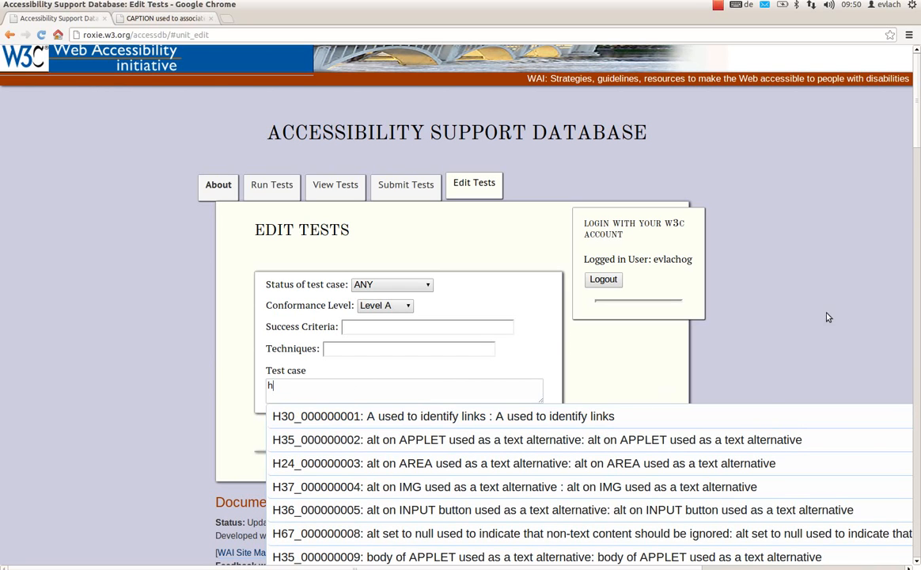
{"action": "left_click_drag", "start_coordinate": [915, 140], "coordinate": [896, 162]}
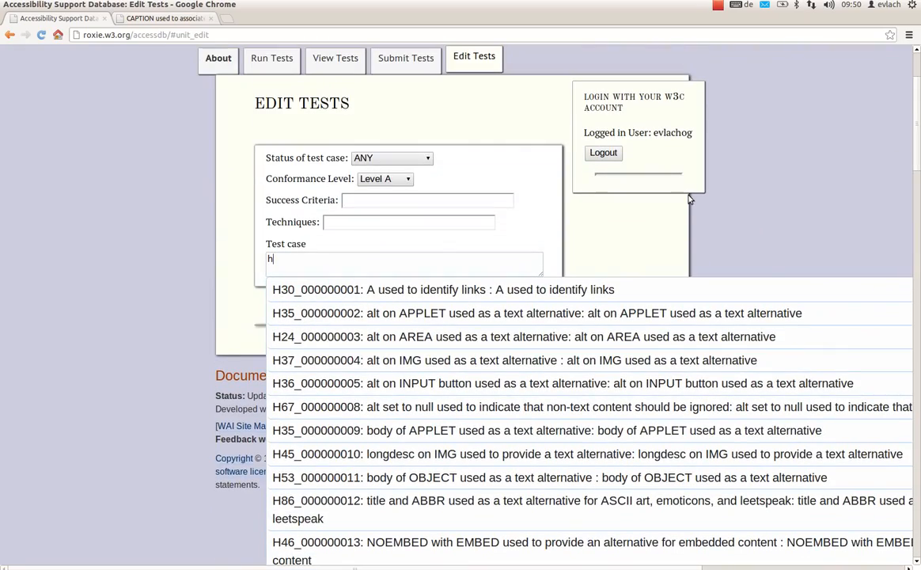
{"action": "left_click", "coordinate": [435, 335]}
- Examine the metadata, status, requirement, test subject and test procedure in the H24 test case's edit form
{"action": "scroll", "coordinate": [864, 309], "scroll_direction": "down", "scroll_amount": 5}
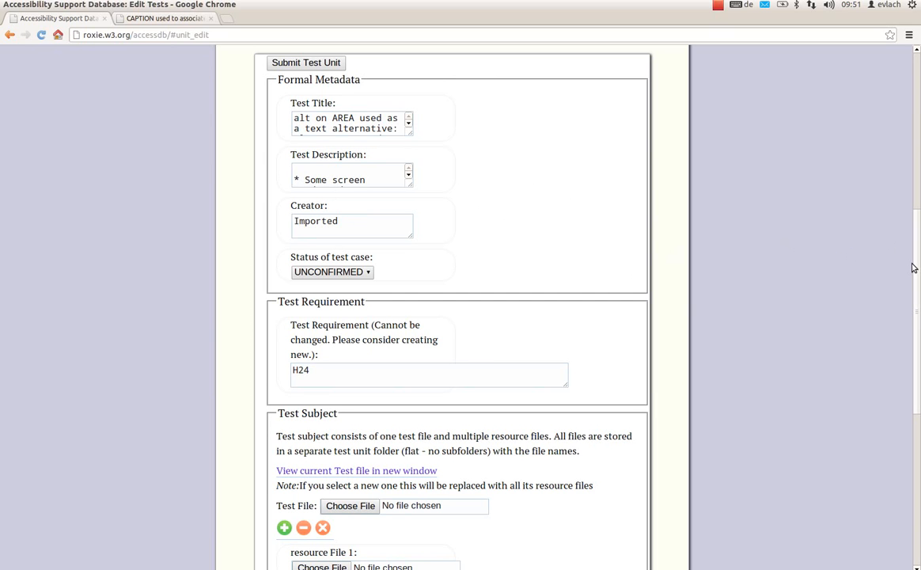
{"action": "scroll", "coordinate": [919, 270], "scroll_direction": "down", "scroll_amount": 3}
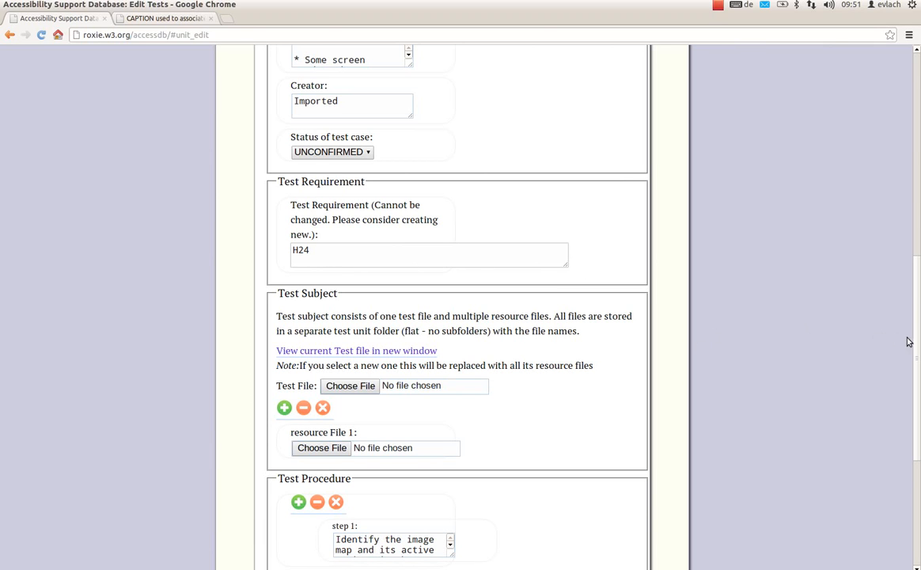
{"action": "scroll", "coordinate": [914, 366], "scroll_direction": "down", "scroll_amount": 3}
{"action": "scroll", "coordinate": [910, 337], "scroll_direction": "up", "scroll_amount": 4}
{"action": "scroll", "coordinate": [910, 316], "scroll_direction": "up", "scroll_amount": 4}
{"action": "scroll", "coordinate": [905, 316], "scroll_direction": "down", "scroll_amount": 4}
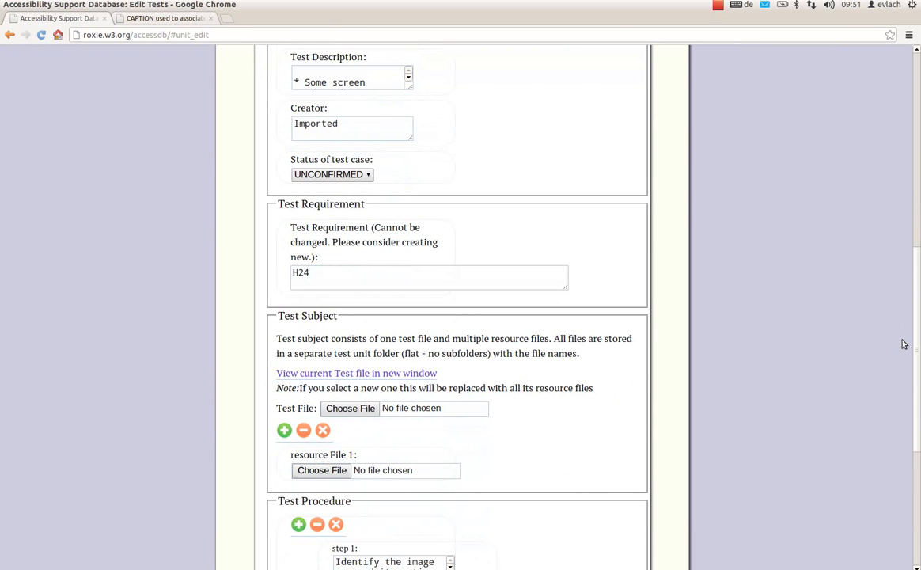
- View the H24 test case's current test file in a new window, and return to the beginning of the Edit Tests page
{"action": "scroll", "coordinate": [904, 344], "scroll_direction": "down", "scroll_amount": 4}
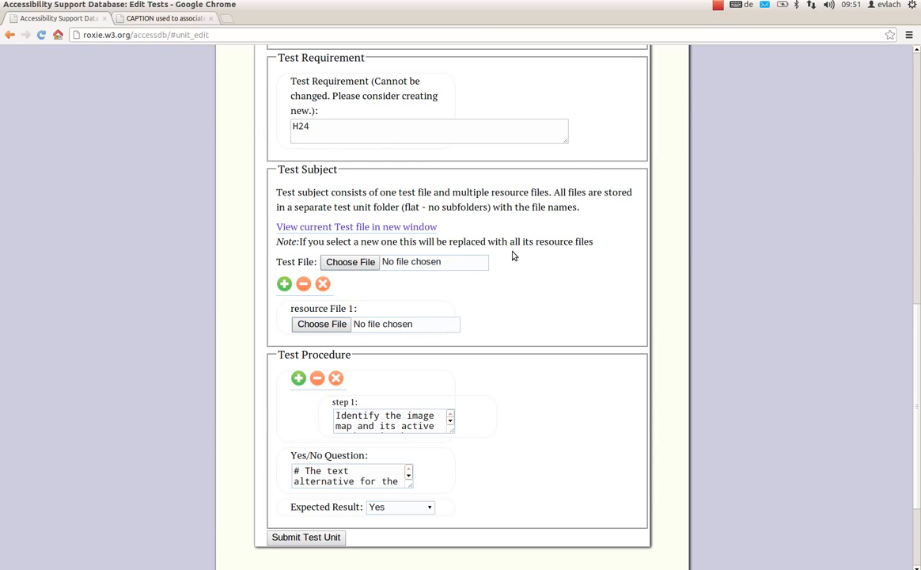
{"action": "left_click", "coordinate": [393, 228]}
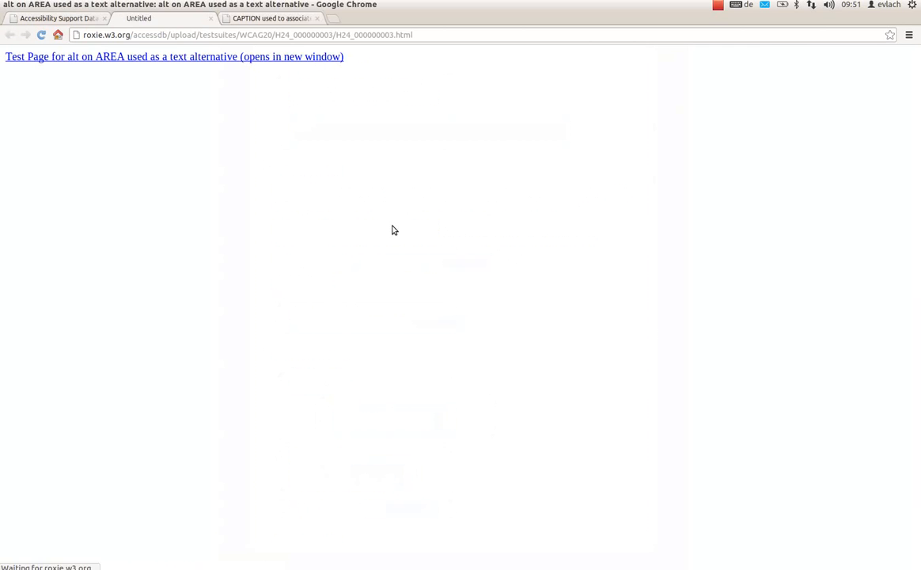
{"action": "left_click", "coordinate": [56, 19]}
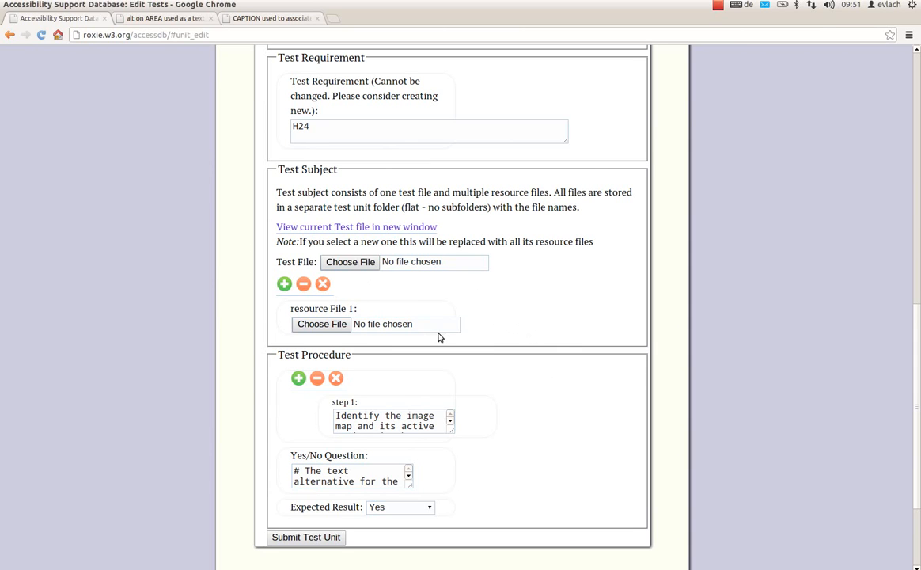
{"action": "left_click_drag", "start_coordinate": [911, 404], "coordinate": [874, 154]}
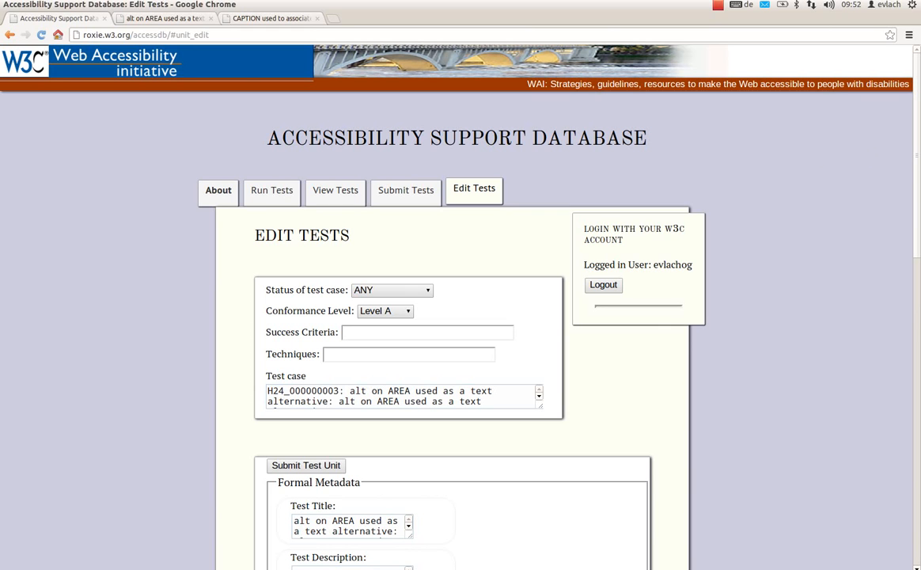
- Switch to the accessdb_tutorial.odp presentation in LibreOffice Impress and go to slide 11
{"action": "key", "text": "alt+Tab"}
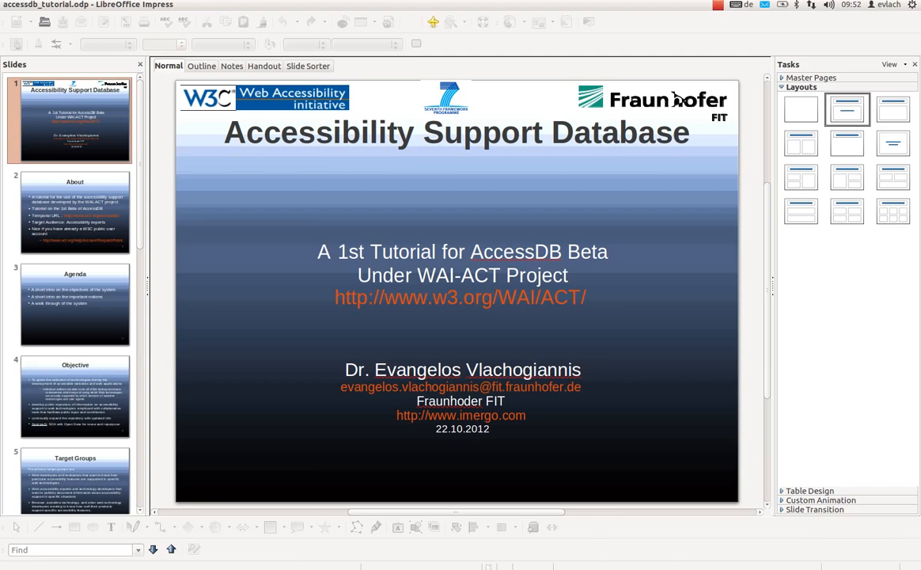
{"action": "left_click", "coordinate": [123, 477]}
{"action": "scroll", "coordinate": [125, 459], "scroll_direction": "down", "scroll_amount": 5}
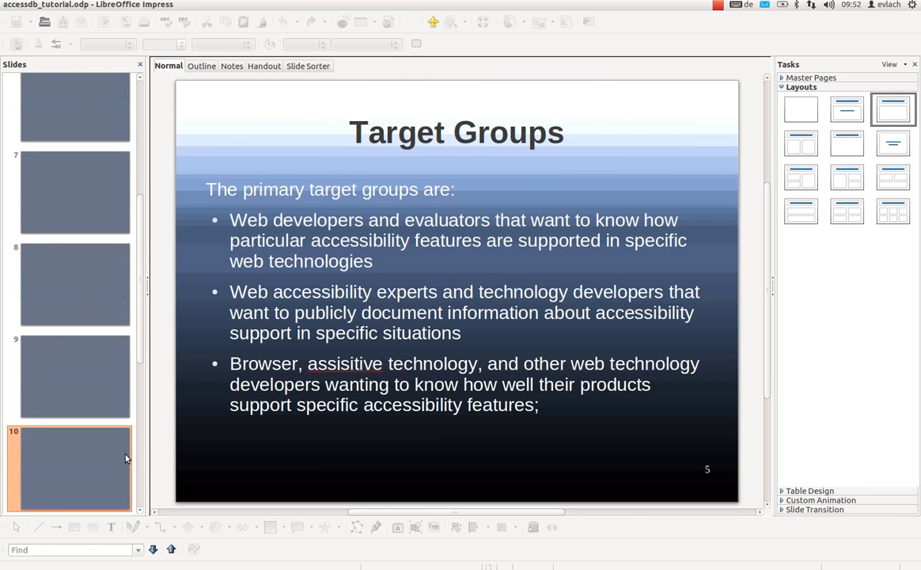
{"action": "scroll", "coordinate": [140, 292], "scroll_direction": "down", "scroll_amount": 3}
{"action": "left_click", "coordinate": [75, 369]}
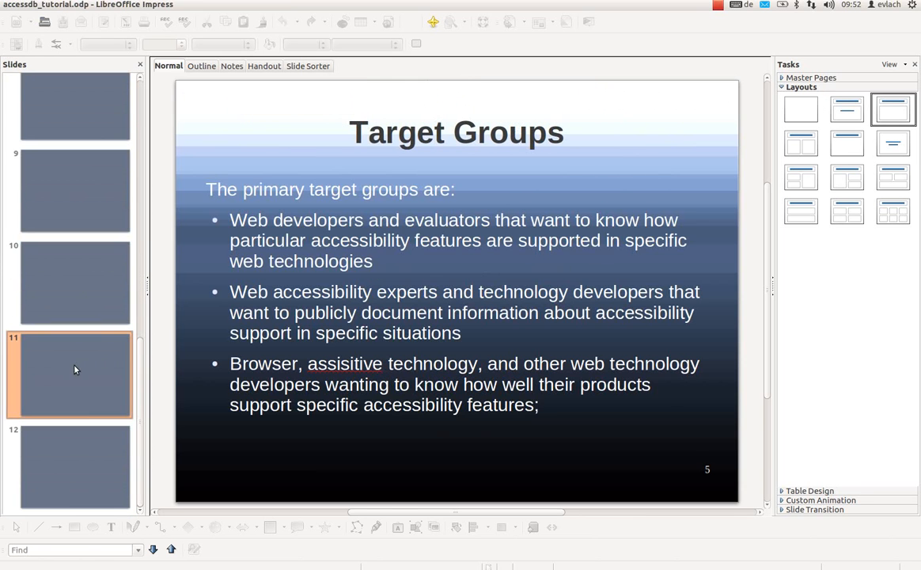